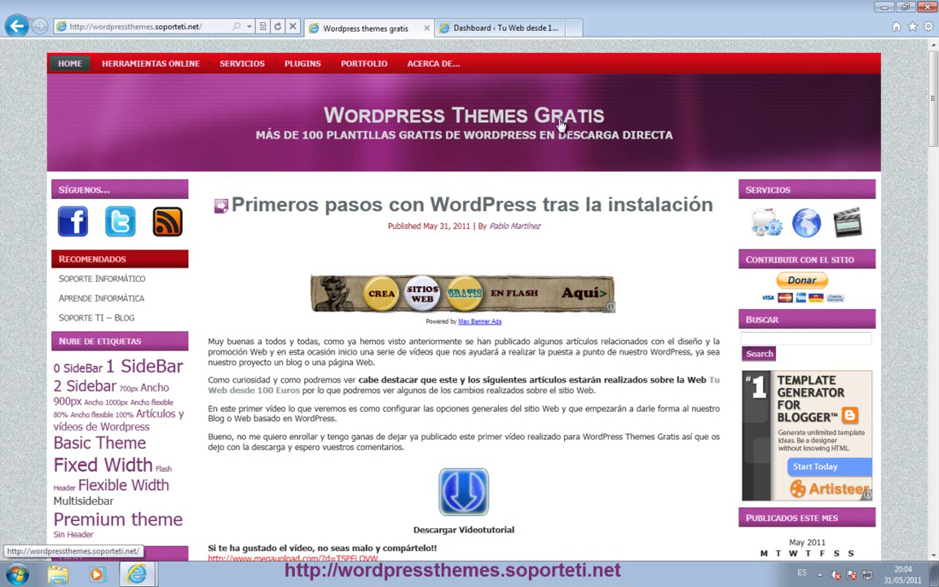
scroll(262, 272, "down", 2)
scroll(262, 272, "up", 2)
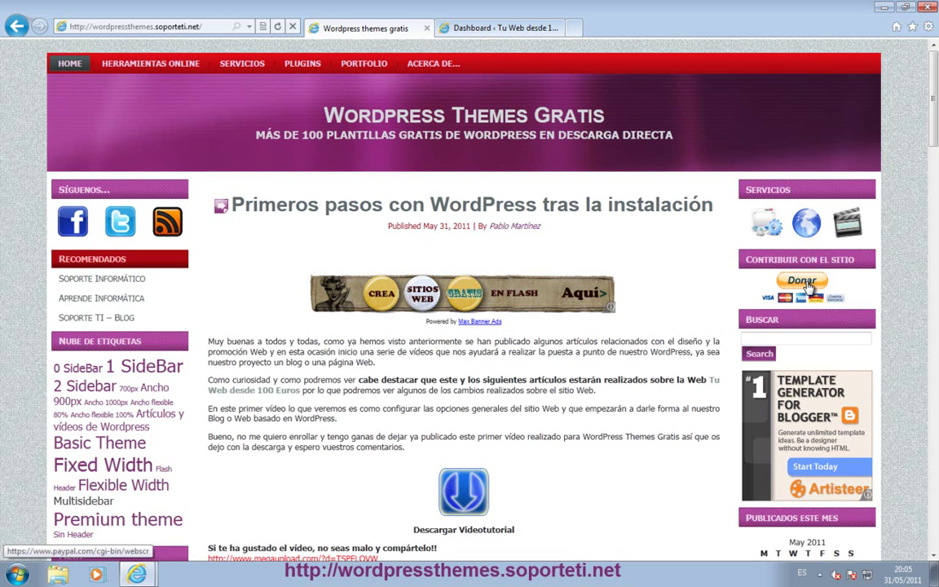
- Switch to the Tu Web desde 100 euros dashboard and view the site's front page in a new tab
left_click(507, 31)
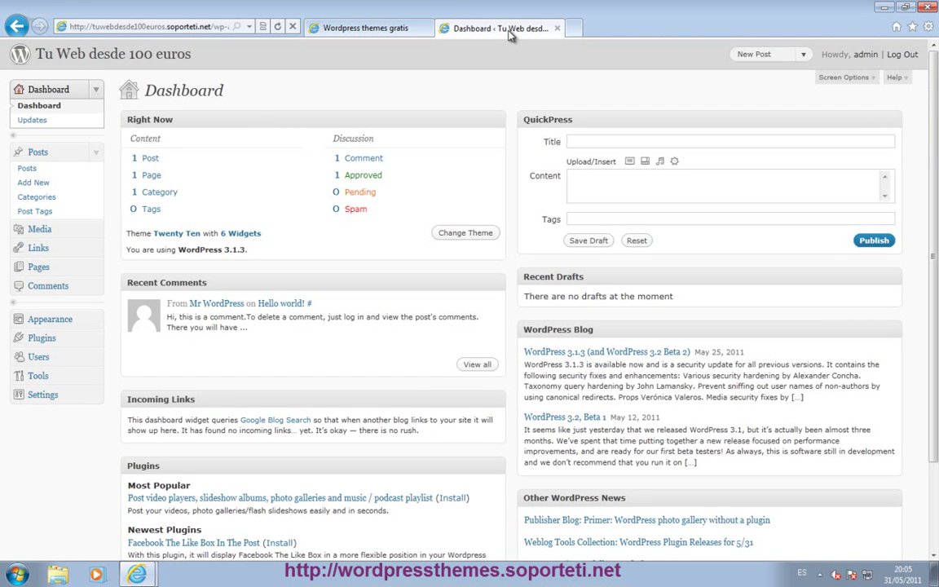
right_click(155, 58)
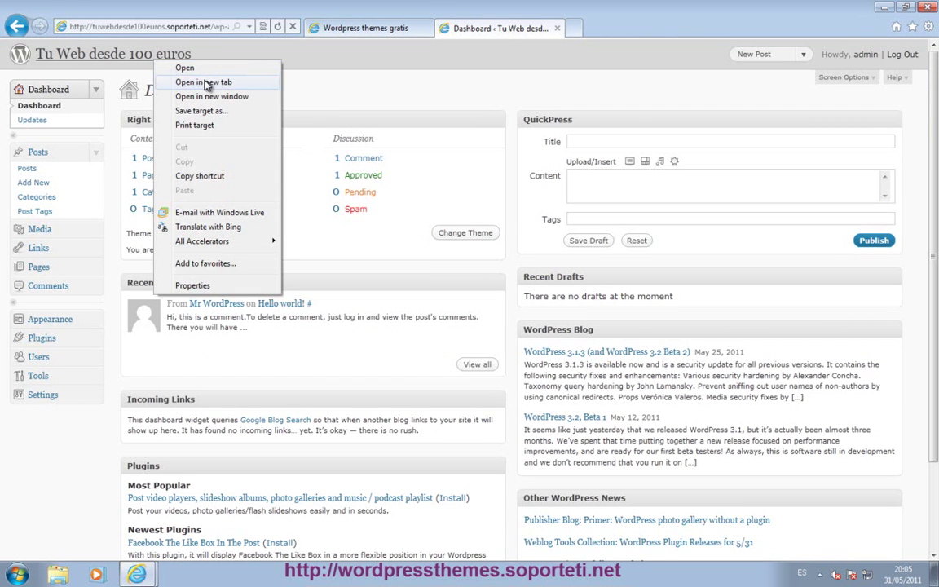
left_click(214, 83)
left_click(612, 29)
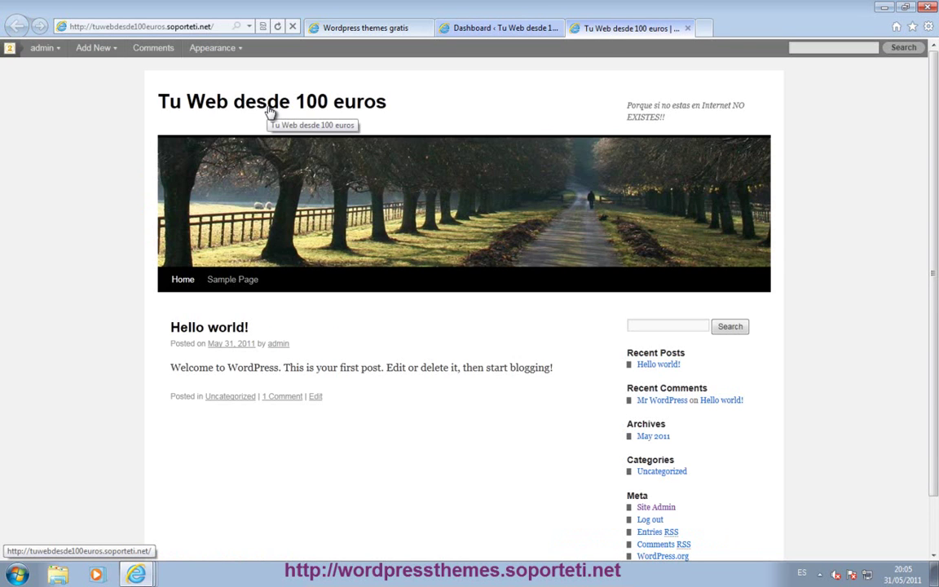
- Go back to the dashboard and look through the General, Writing and Reading settings
left_click(444, 28)
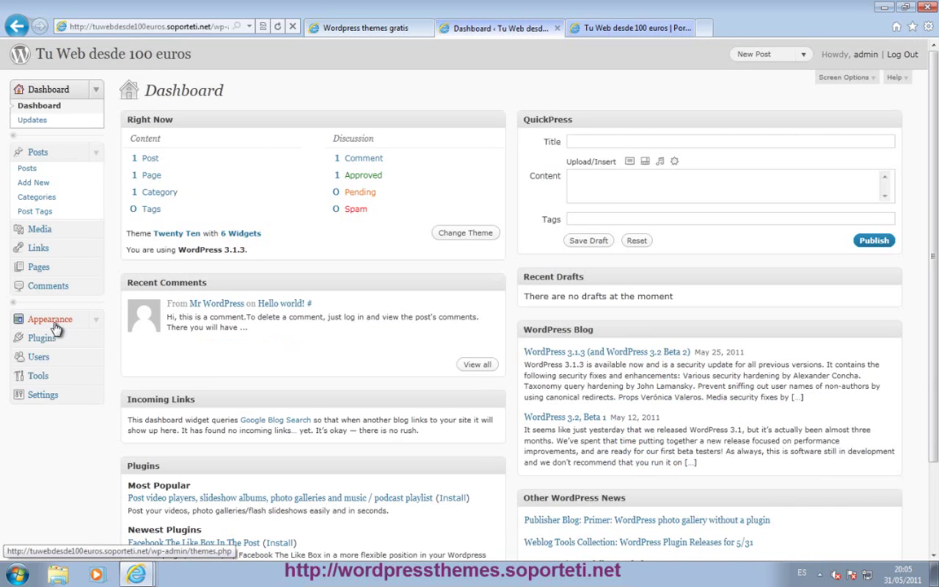
left_click(45, 395)
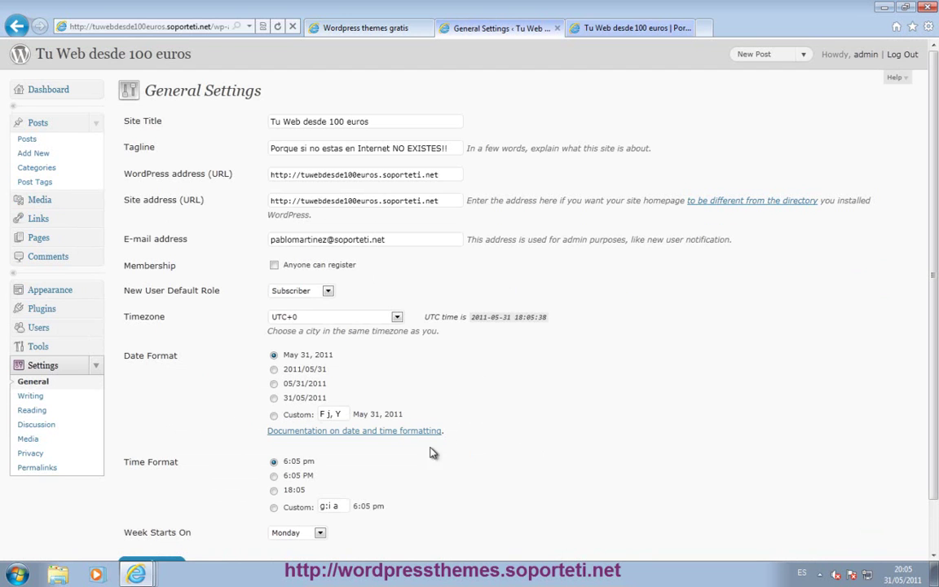
left_click(31, 395)
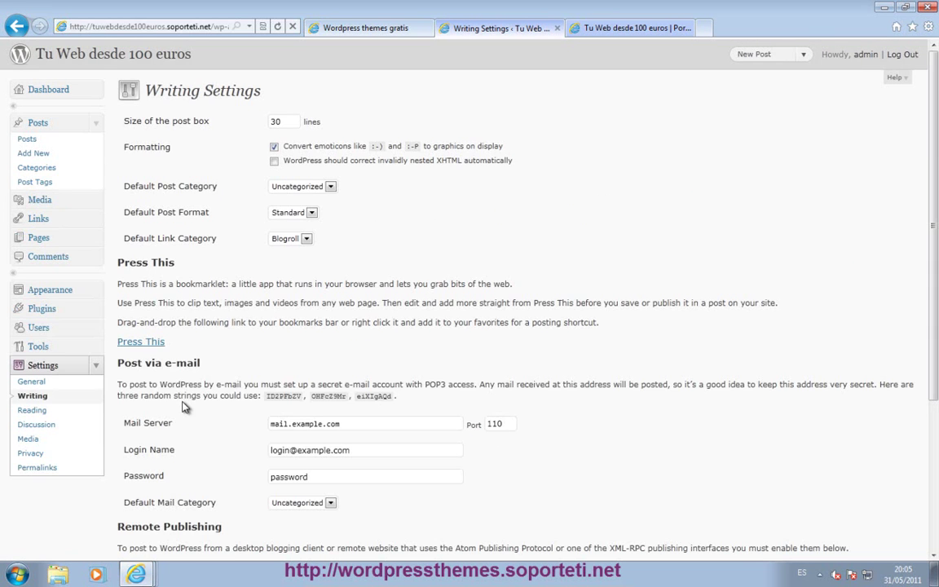
scroll(269, 299, "down", 4)
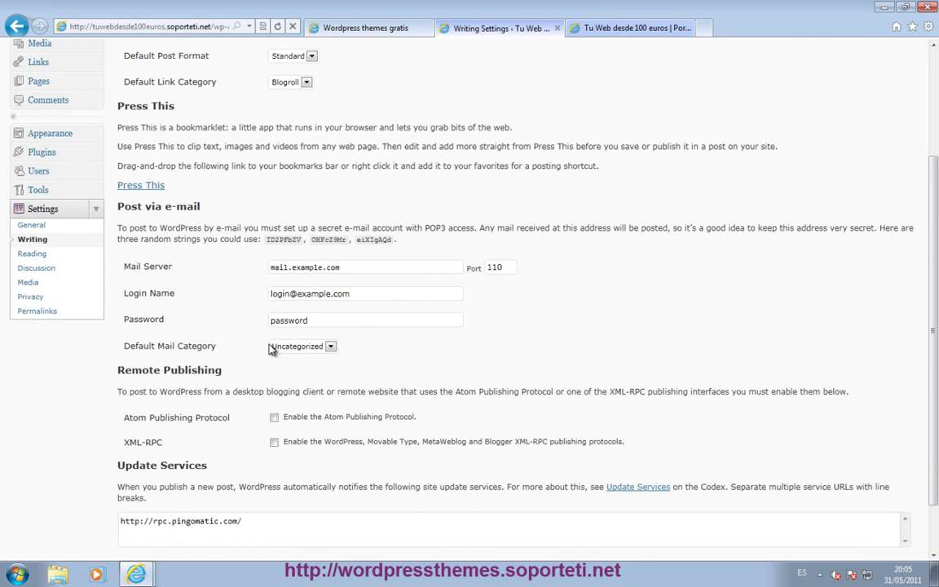
scroll(254, 200, "down", 2)
scroll(264, 367, "up", 6)
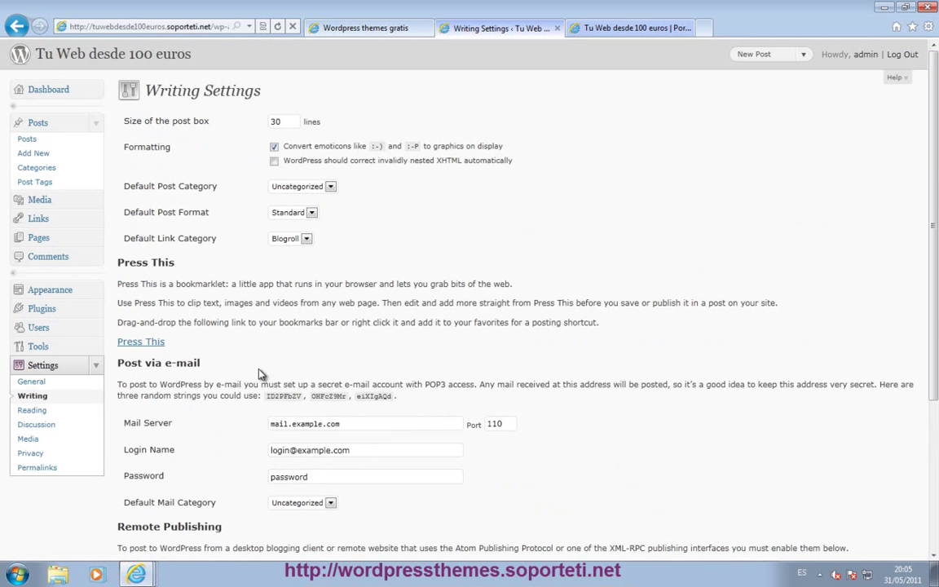
left_click(34, 411)
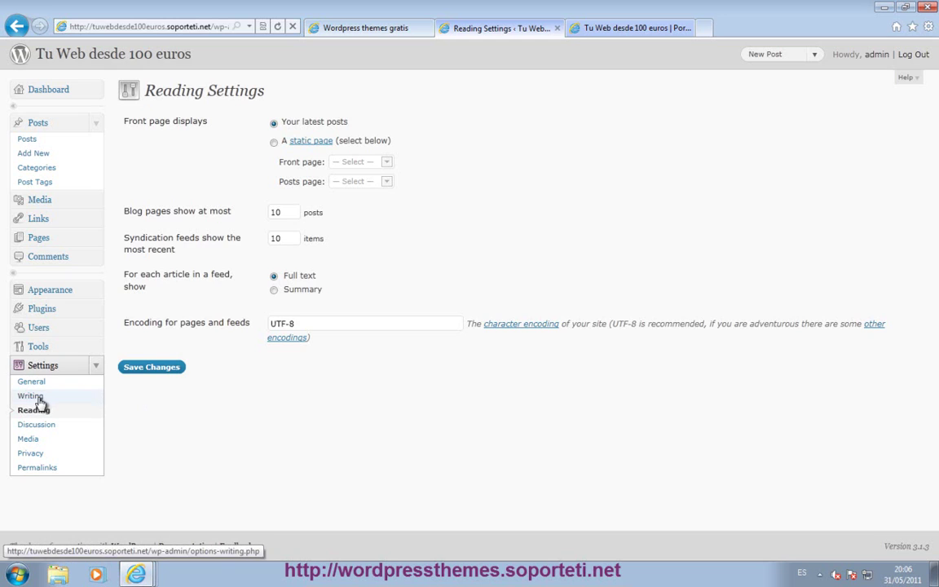
- Open the article "Primeros pasos con WordPress tras la instalación" on the WordPress Themes Gratis blog and examine its comment form fields
left_click(367, 28)
scroll(412, 198, "down", 8)
scroll(412, 198, "up", 8)
left_click(341, 205)
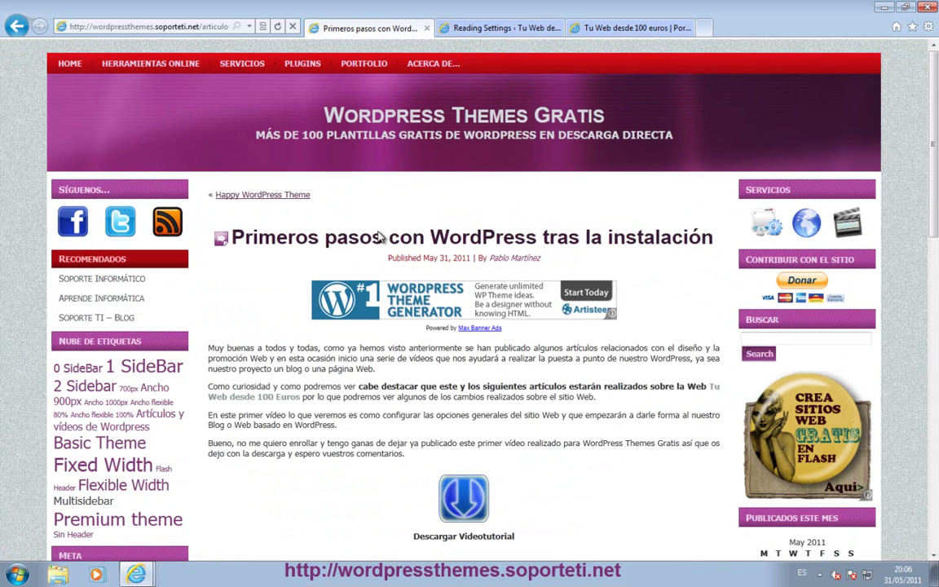
scroll(334, 219, "down", 5)
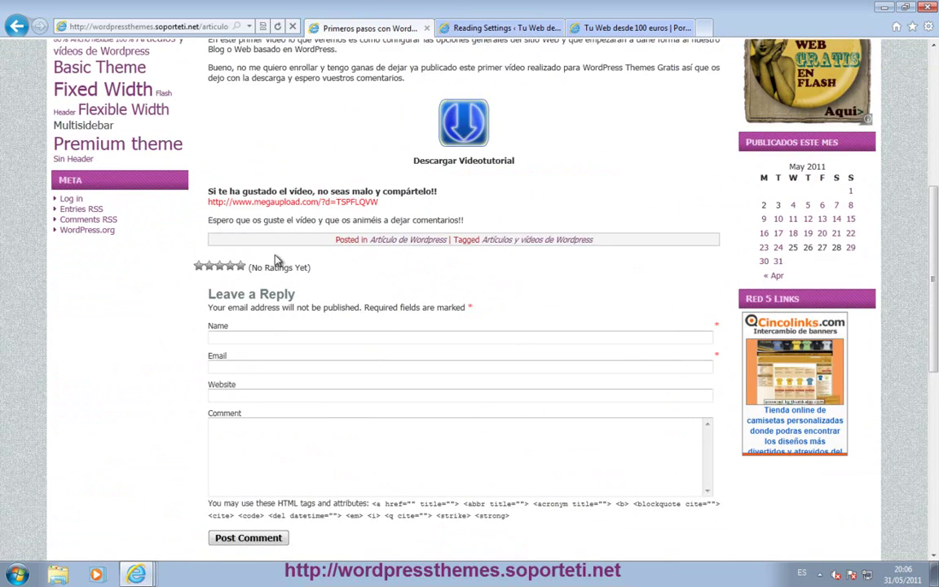
left_click(219, 337)
left_click(235, 394)
scroll(277, 412, "down", 3)
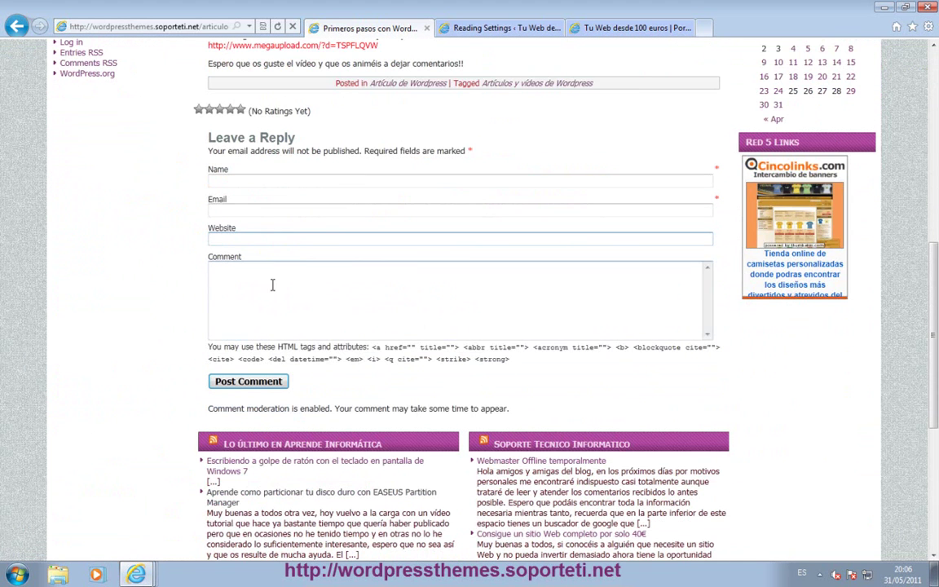
left_click(259, 280)
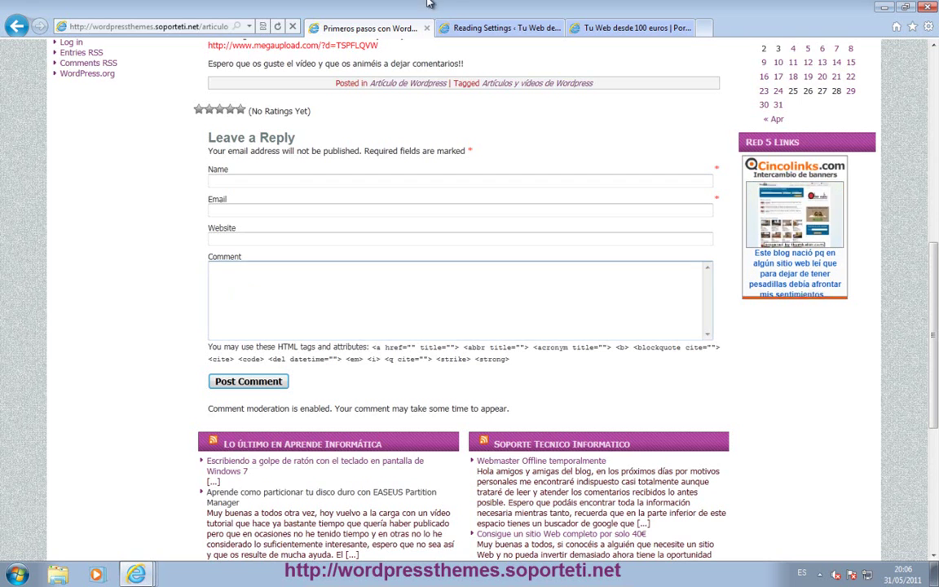
- Return to the WordPress administration and review the Writing and General settings again
left_click(505, 28)
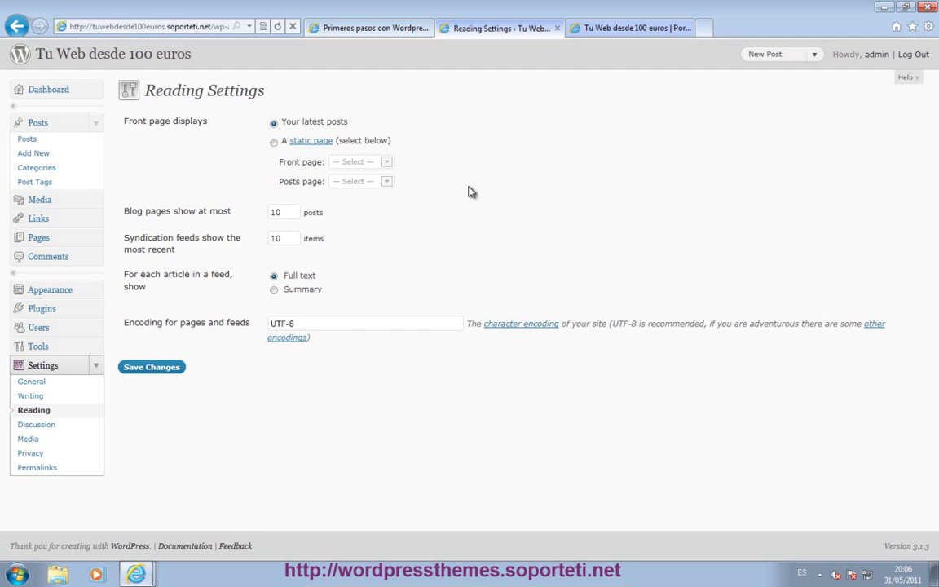
left_click(90, 395)
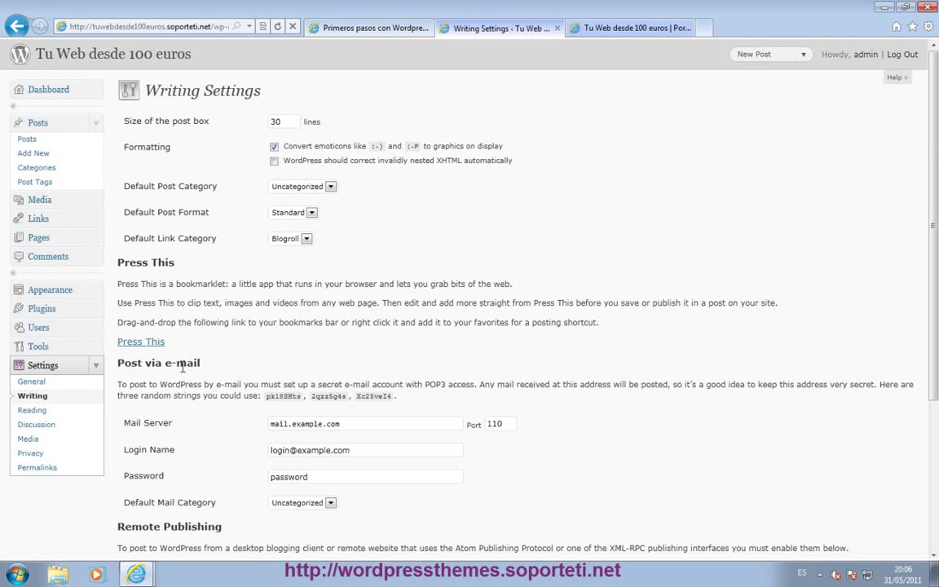
left_click(33, 380)
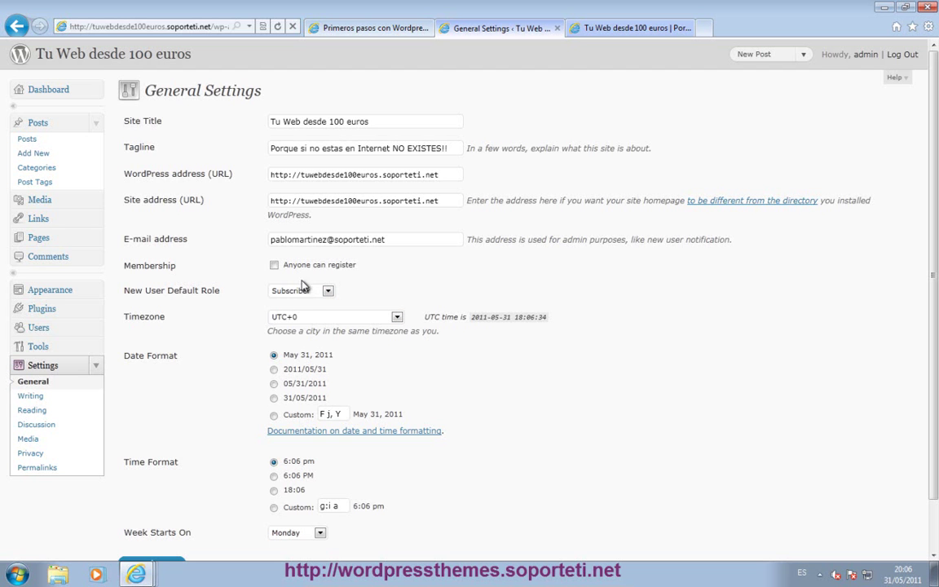
- Check the blog article and the Tu Web desde 100 euros front page against General Settings
left_click(386, 33)
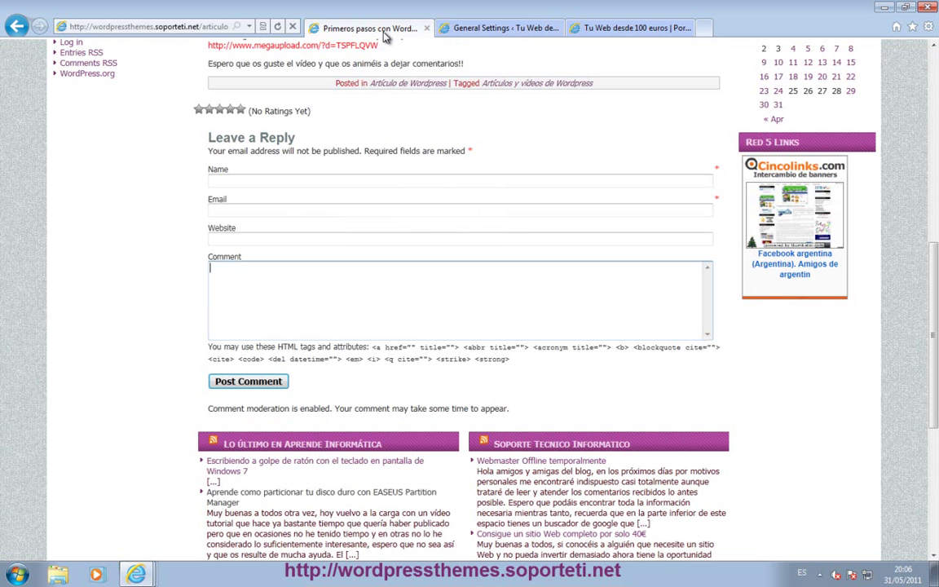
left_click(479, 29)
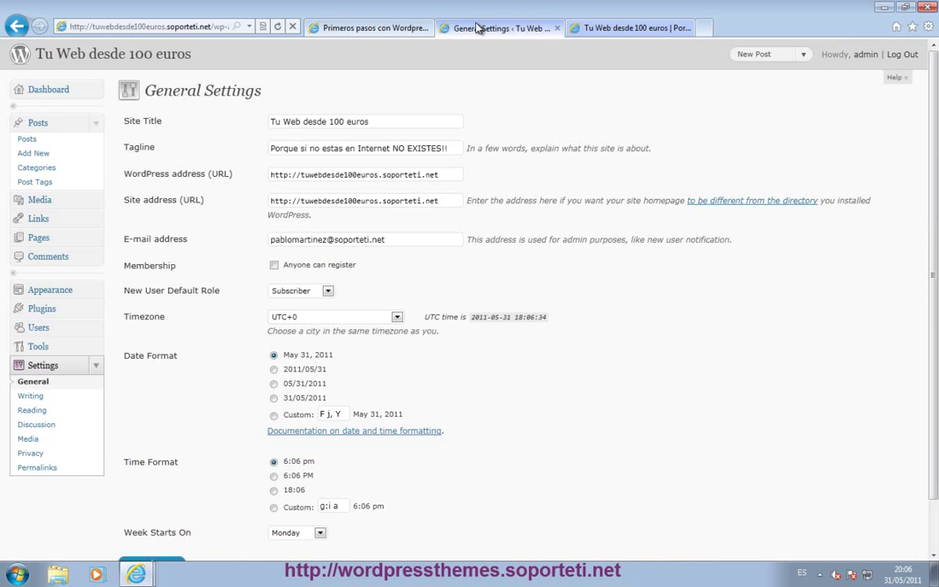
left_click(574, 28)
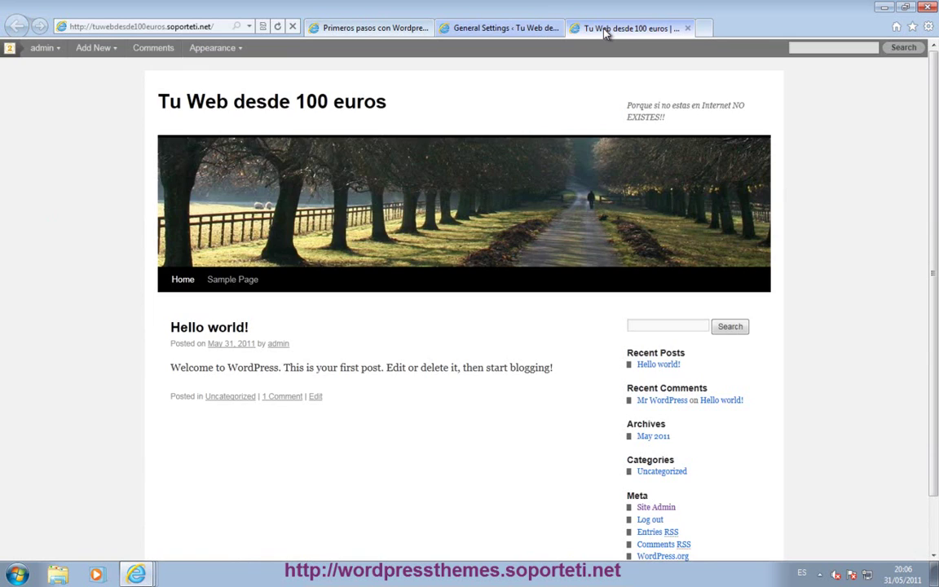
left_click(505, 28)
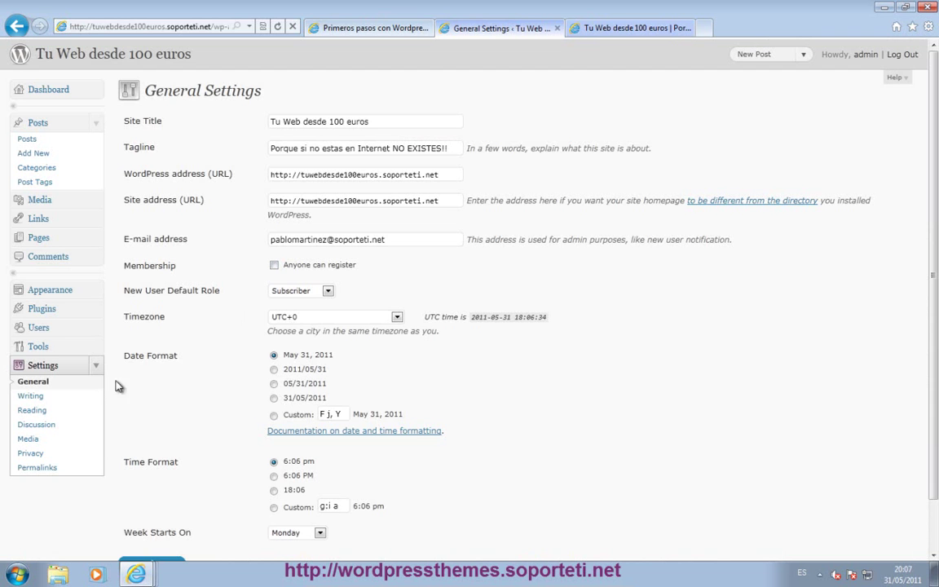
- Set the size of the post box to 20 lines in the Writing settings and save the changes
left_click(42, 400)
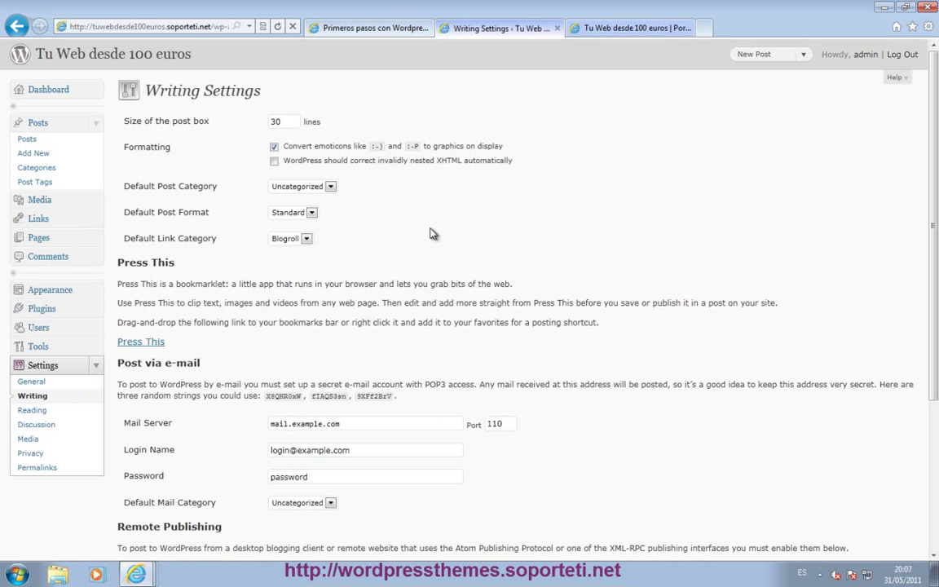
left_click(291, 122)
scroll(345, 153, "down", 3)
left_click(152, 505)
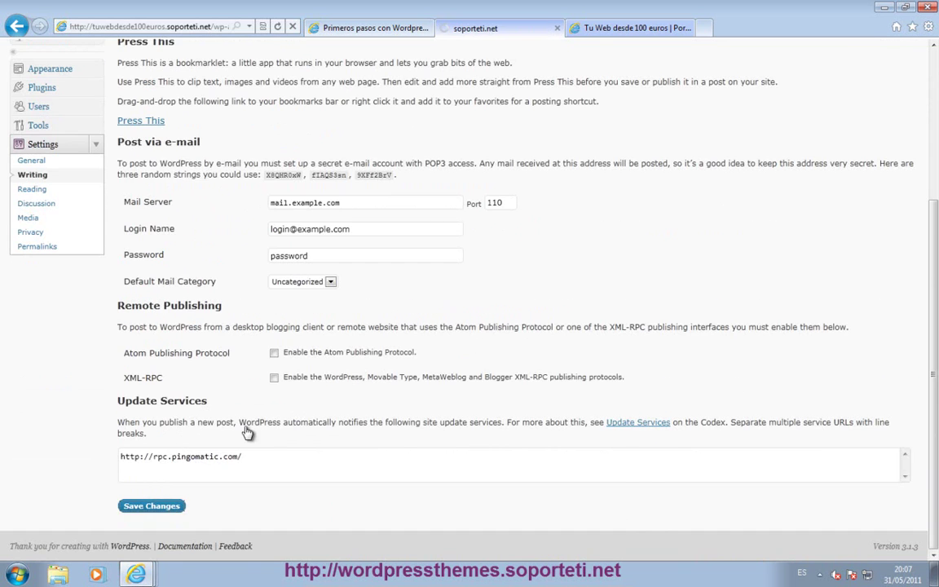
- Close the browser tab showing the site's front page, leaving the Writing settings open
left_click(595, 35)
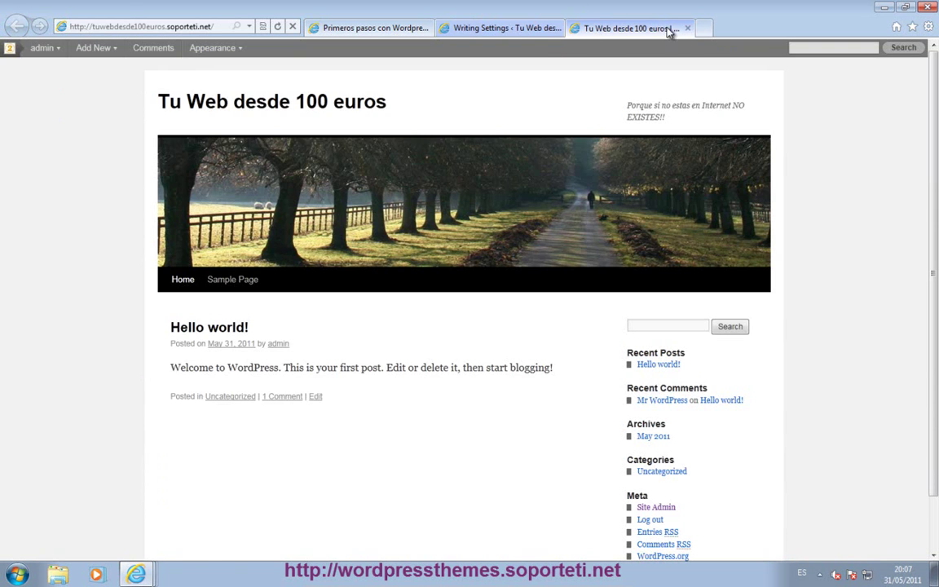
left_click(531, 31)
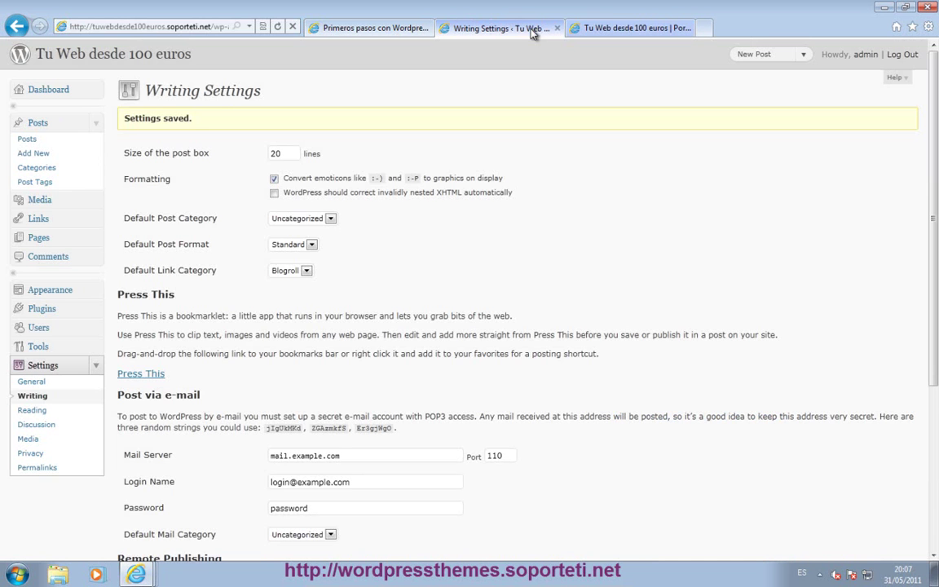
left_click(683, 28)
left_click(687, 29)
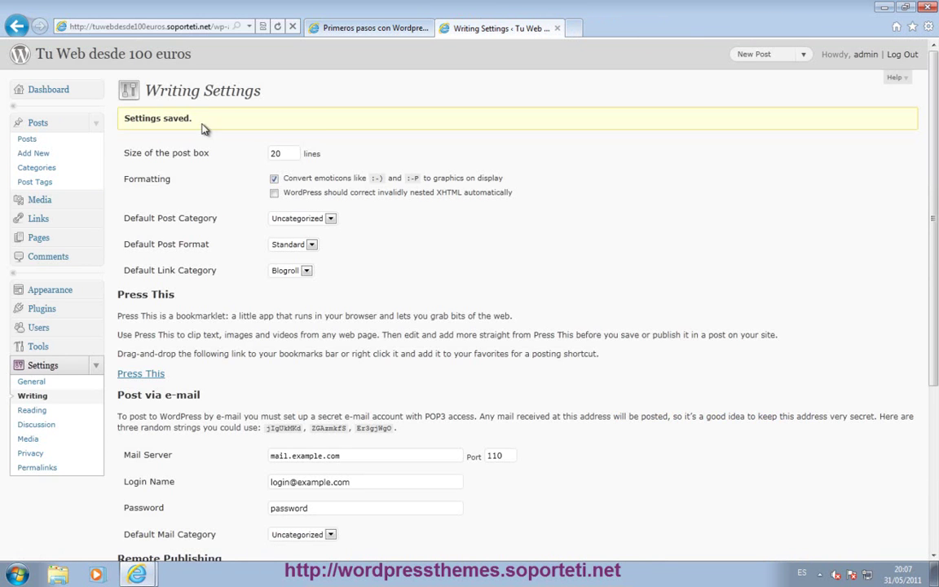
- Open the Add New post page in a new tab and check the size of its post box
right_click(37, 153)
left_click(75, 176)
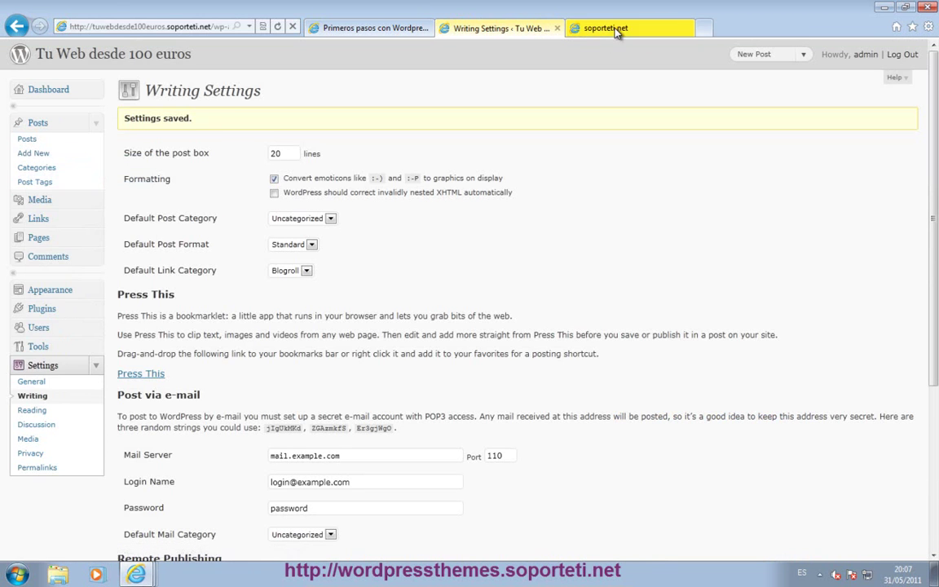
left_click(612, 30)
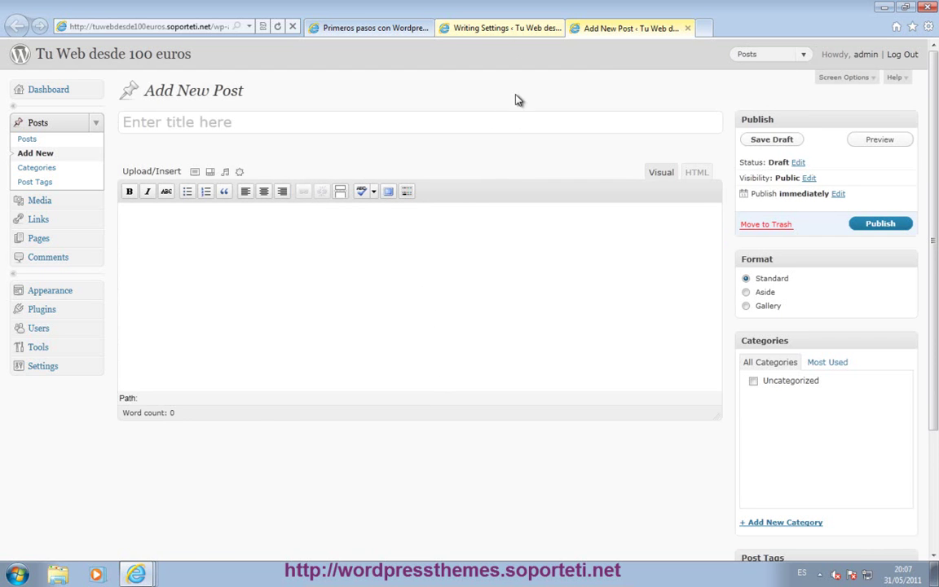
- View the Default Post Format choices in the Writing settings and compare them with the formats on the Add New Post page
left_click(501, 28)
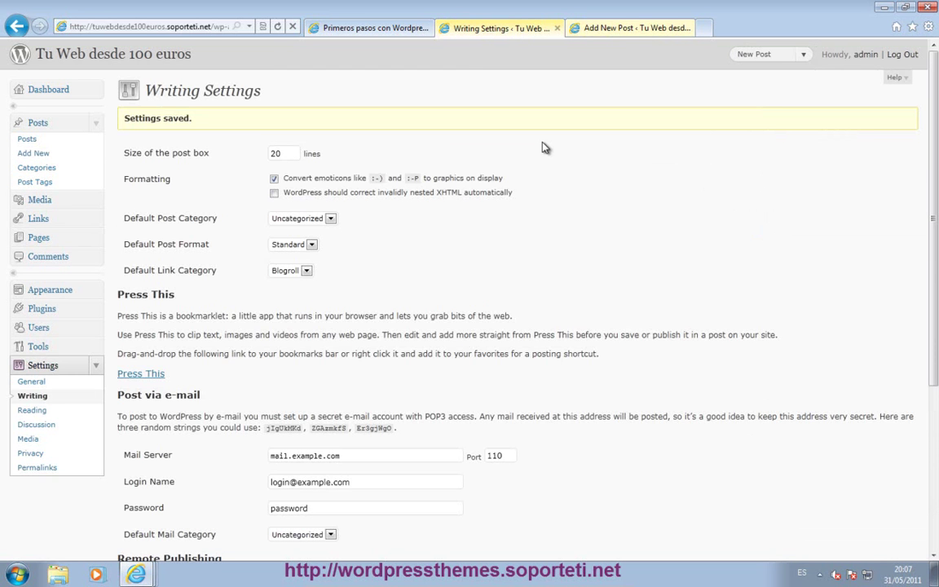
scroll(319, 332, "down", 3)
left_click(312, 245)
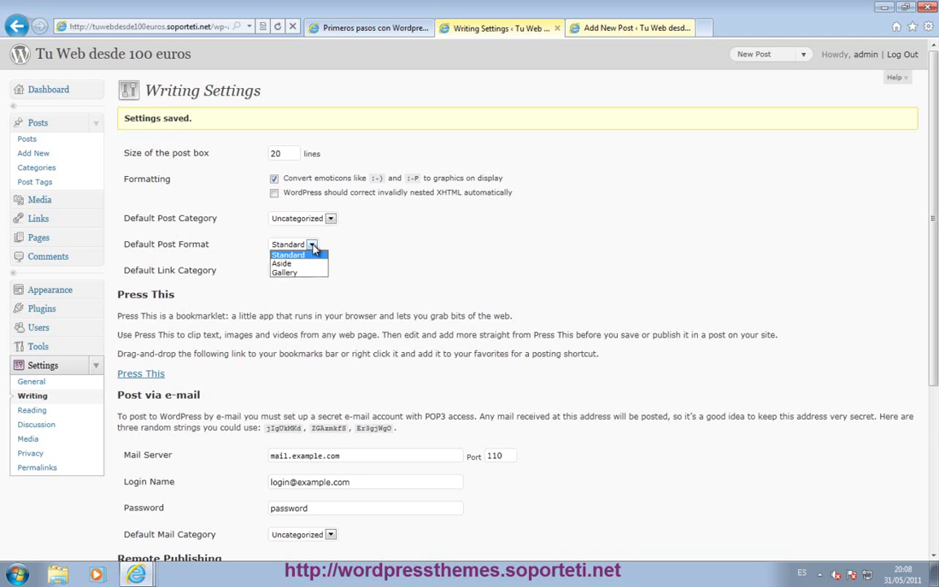
left_click(607, 27)
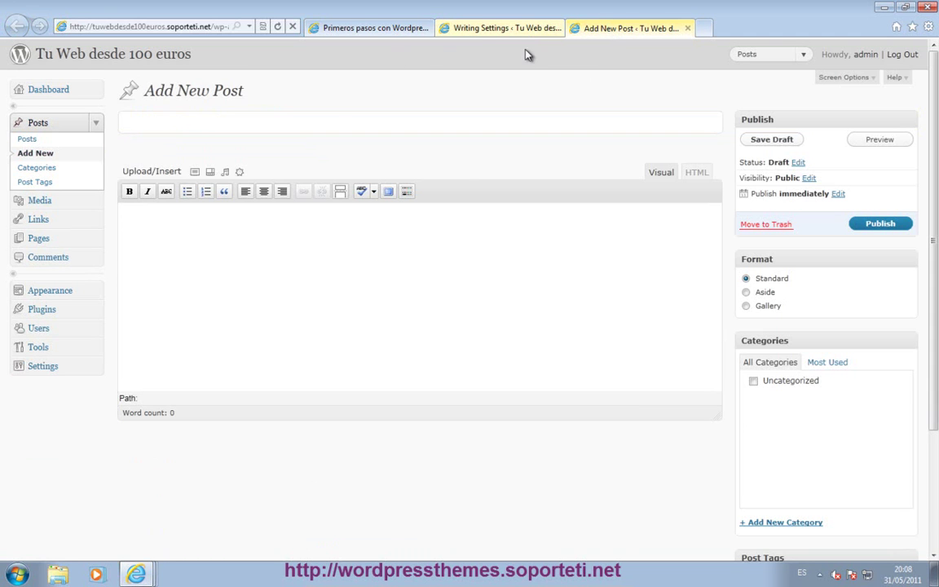
- Load google.es in the Add New Post tab and search for "wordpress default post format"
left_click(151, 27)
type("google")
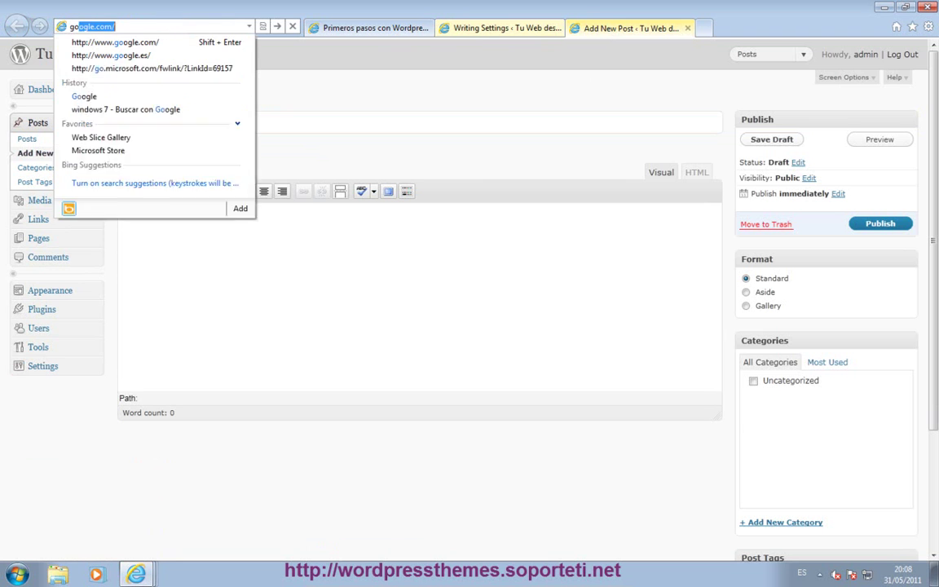
type(".es")
key("Return")
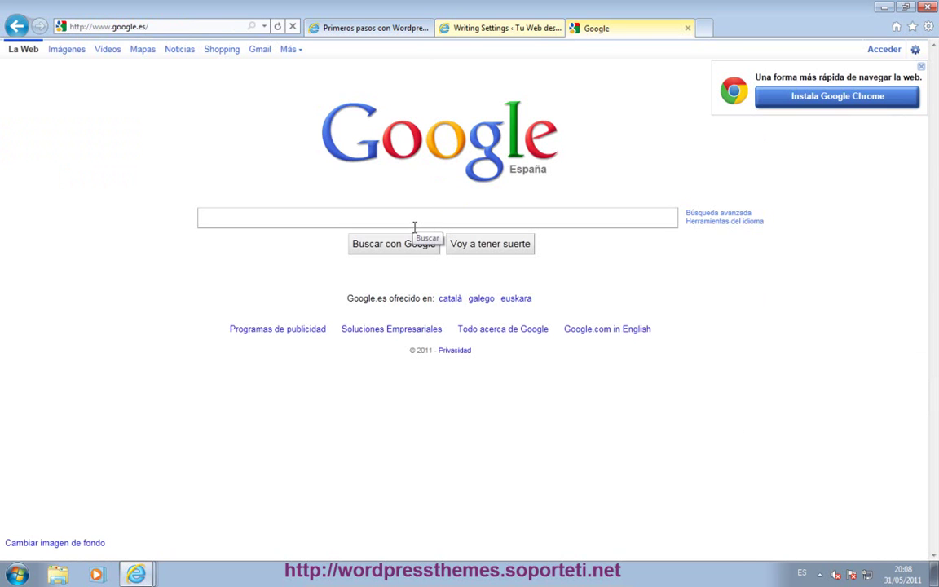
type("wordpress defa")
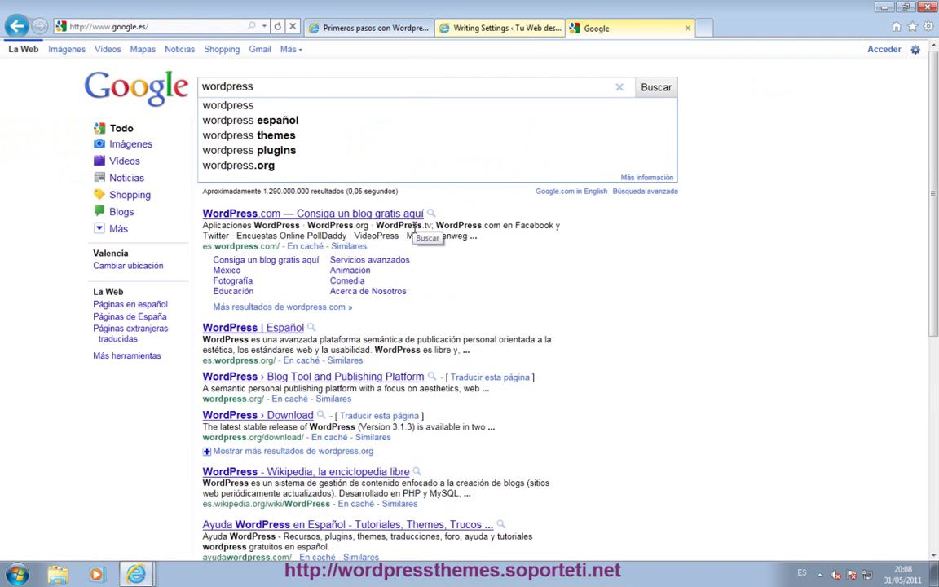
type("post format")
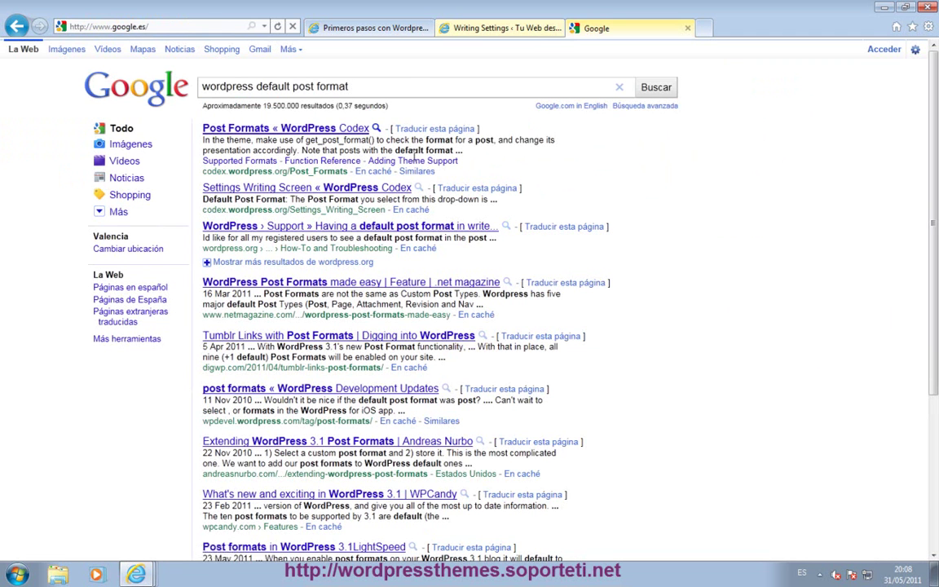
- Open the Post Formats Codex page from the search results, read its introduction and Supported Formats section, and return to the results
left_click(318, 130)
scroll(416, 217, "down", 4)
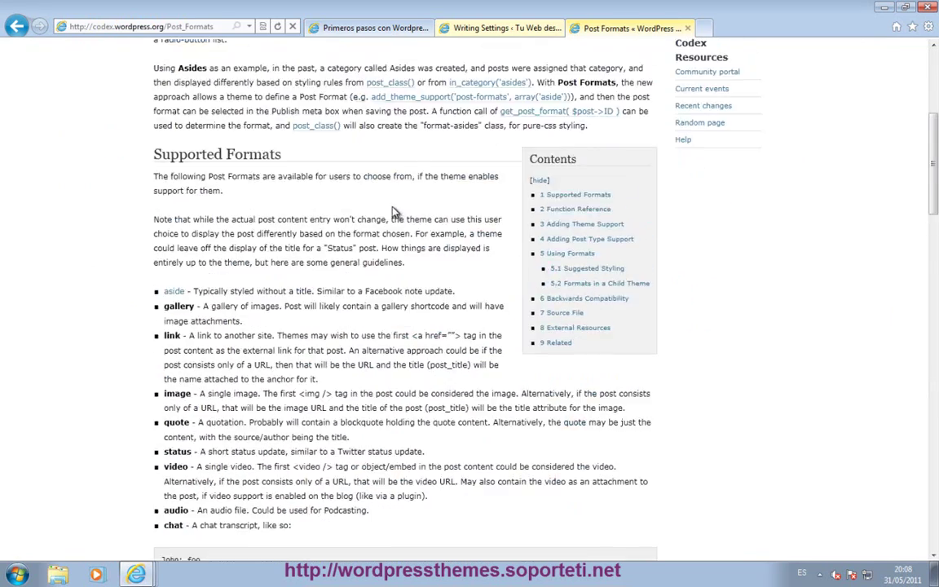
scroll(395, 210, "down", 3)
scroll(393, 208, "up", 8)
scroll(391, 203, "down", 1)
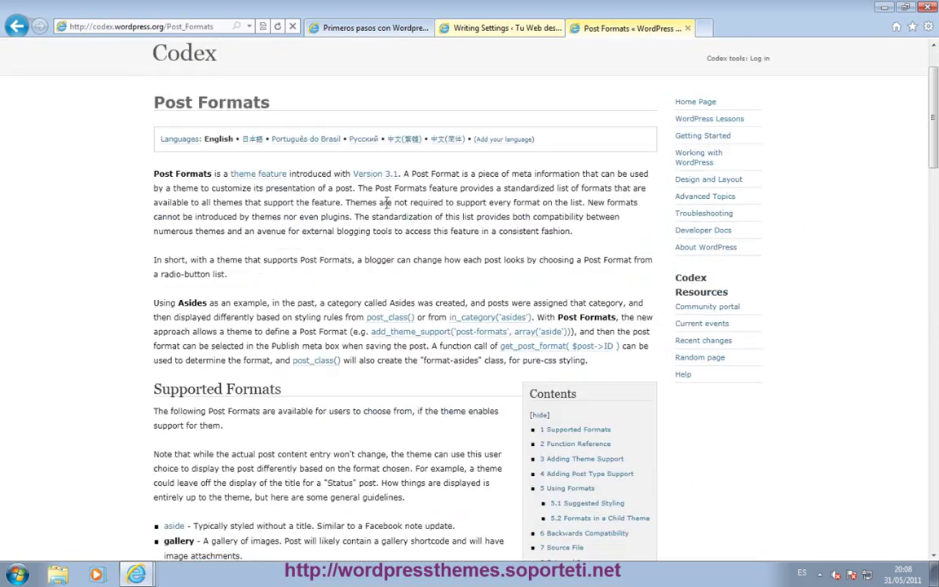
scroll(418, 179, "down", 4)
scroll(258, 99, "up", 1)
scroll(257, 100, "down", 2)
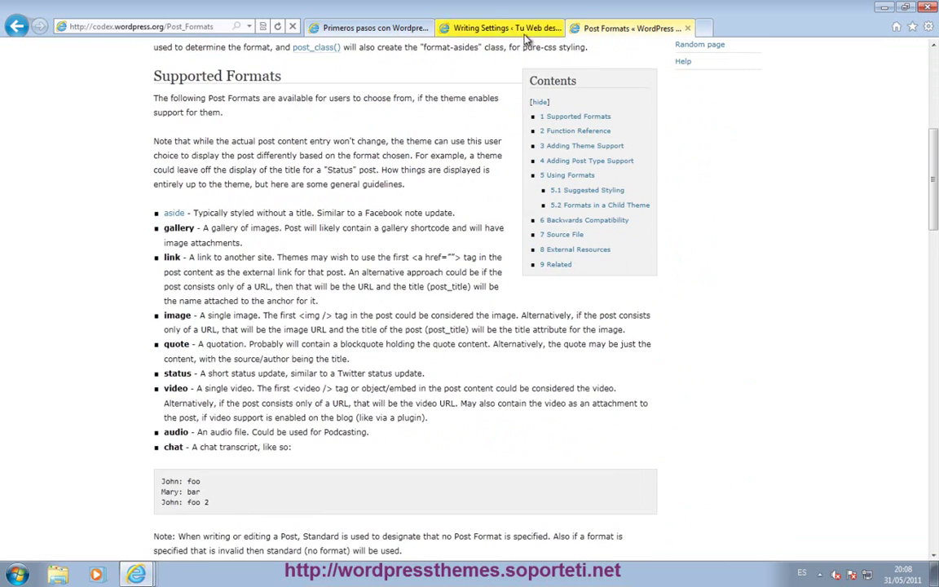
left_click(16, 26)
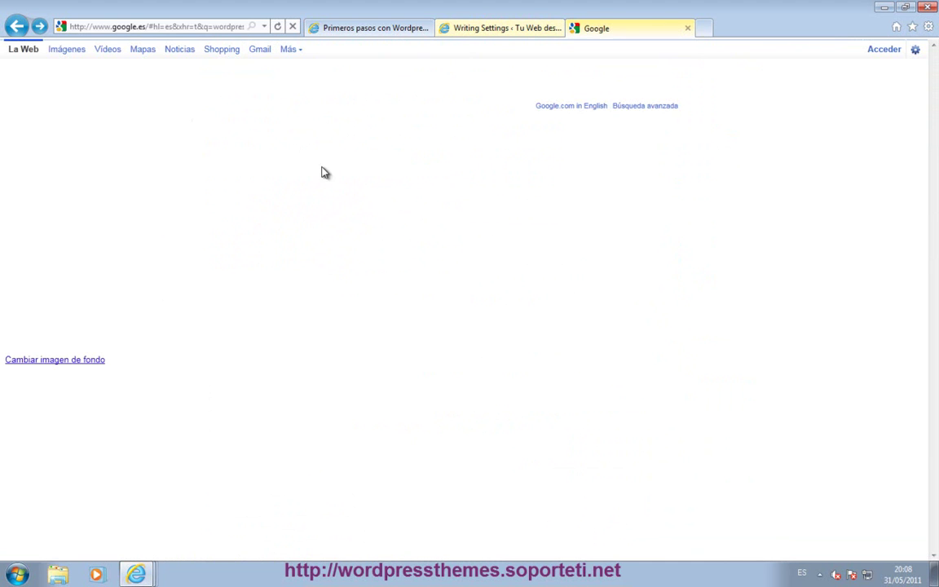
left_click_drag(367, 85, 183, 141)
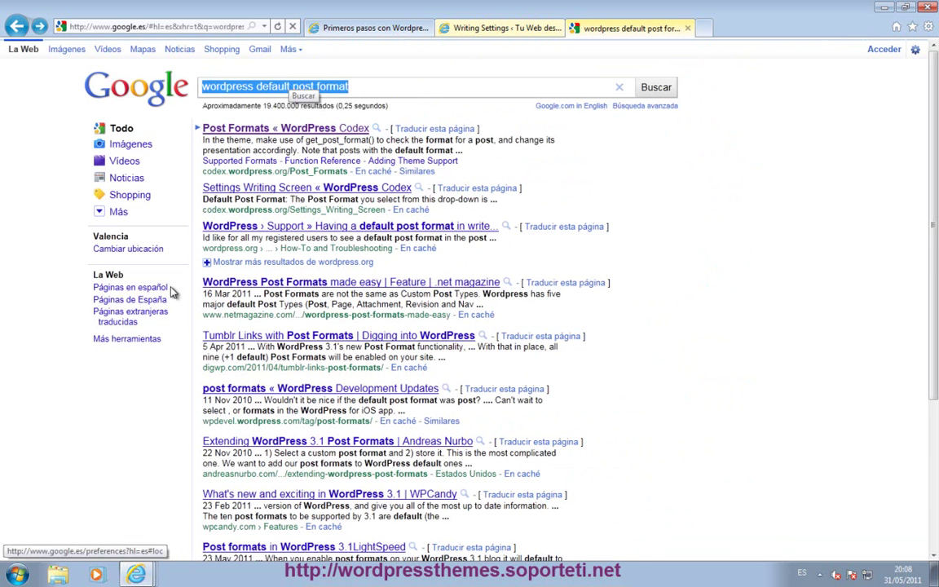
left_click(366, 93)
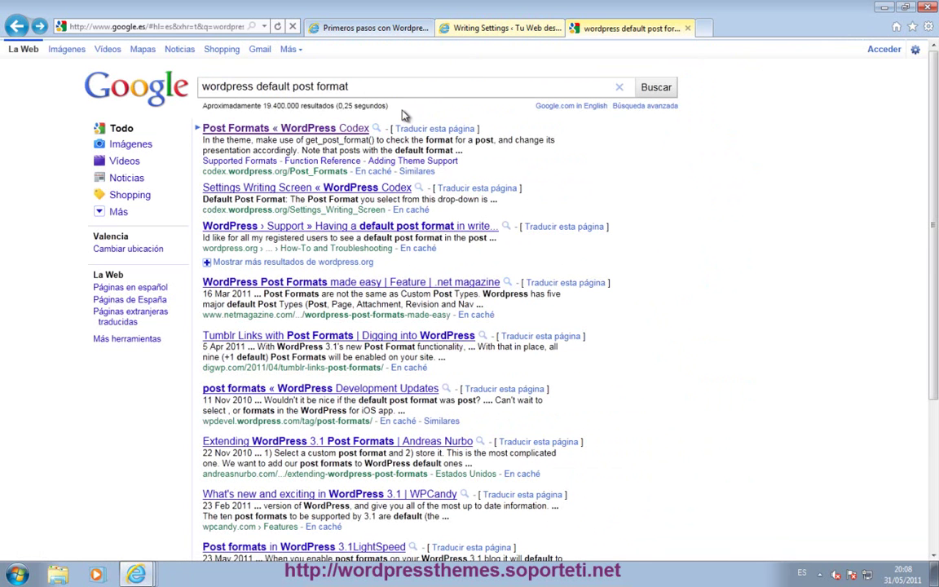
- Return to the Writing settings to review the Default Post Format option, and close the Google results tab
left_click(534, 31)
scroll(430, 283, "down", 2)
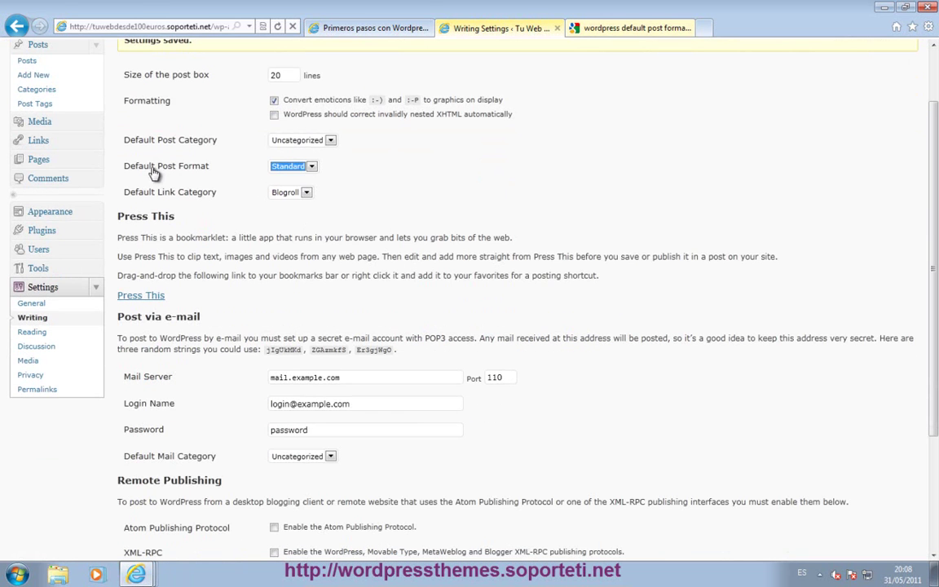
left_click(349, 155)
scroll(268, 244, "down", 3)
scroll(297, 254, "up", 4)
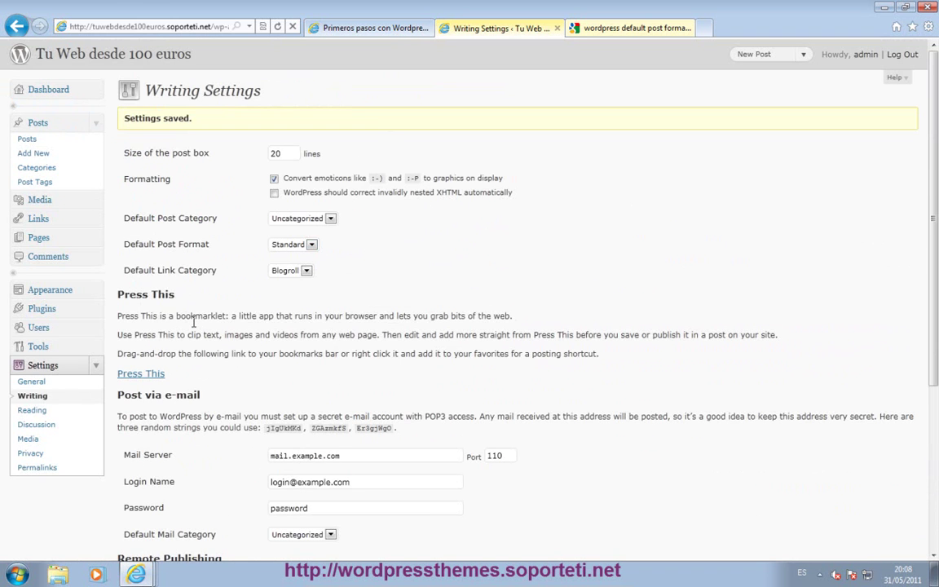
left_click(628, 28)
middle_click(618, 27)
- Review the Press This, Post via e-mail, Remote Publishing and Update Services sections and save the Writing settings
scroll(188, 277, "down", 3)
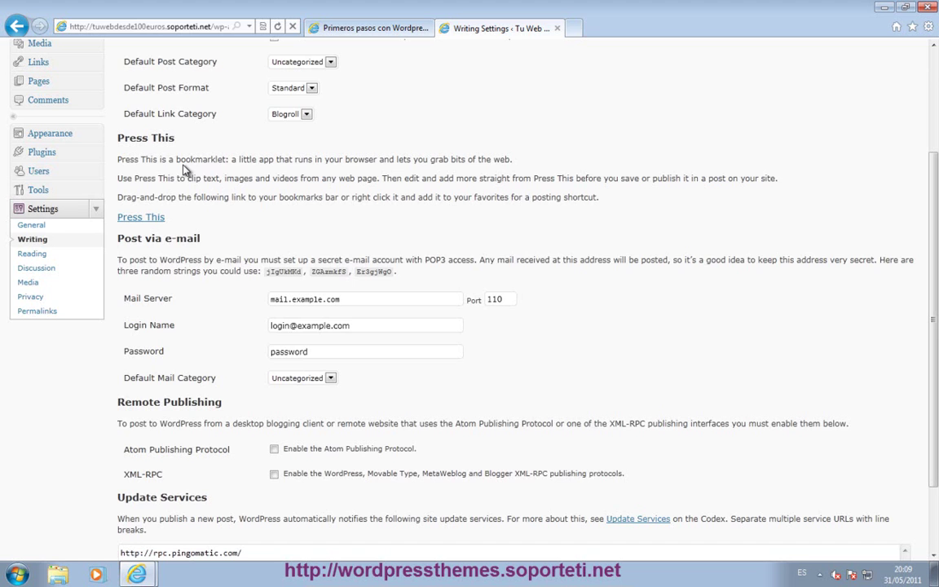
scroll(199, 256, "down", 2)
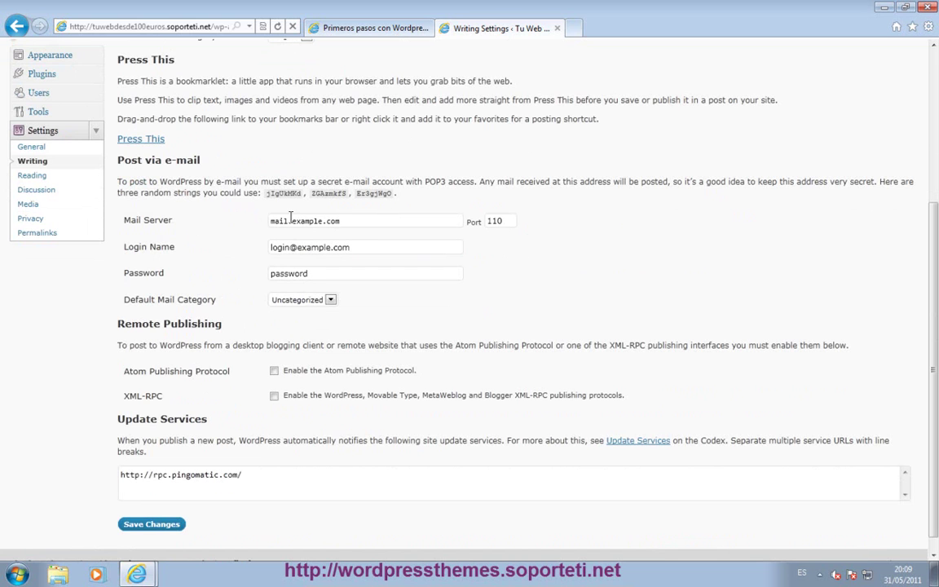
scroll(245, 314, "down", 1)
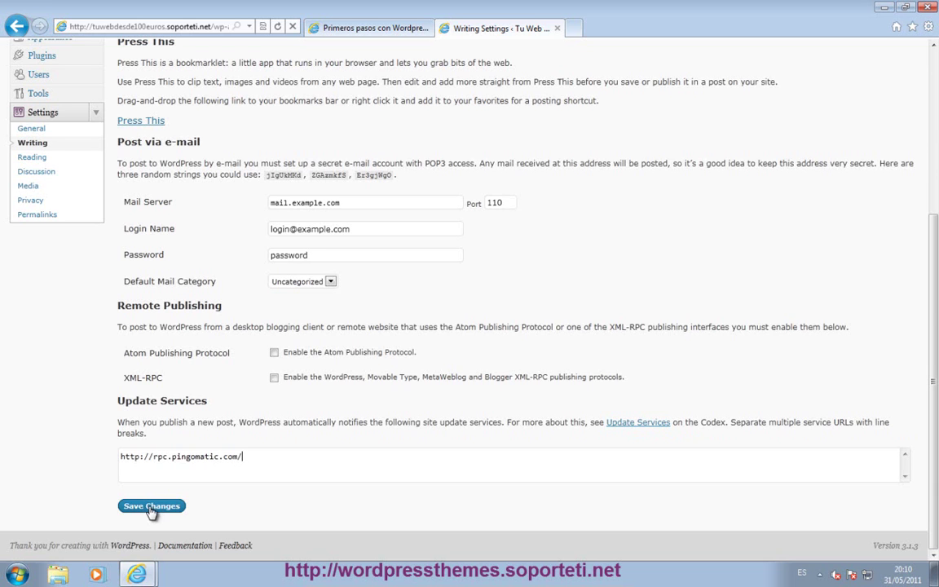
left_click(282, 460)
left_click(152, 506)
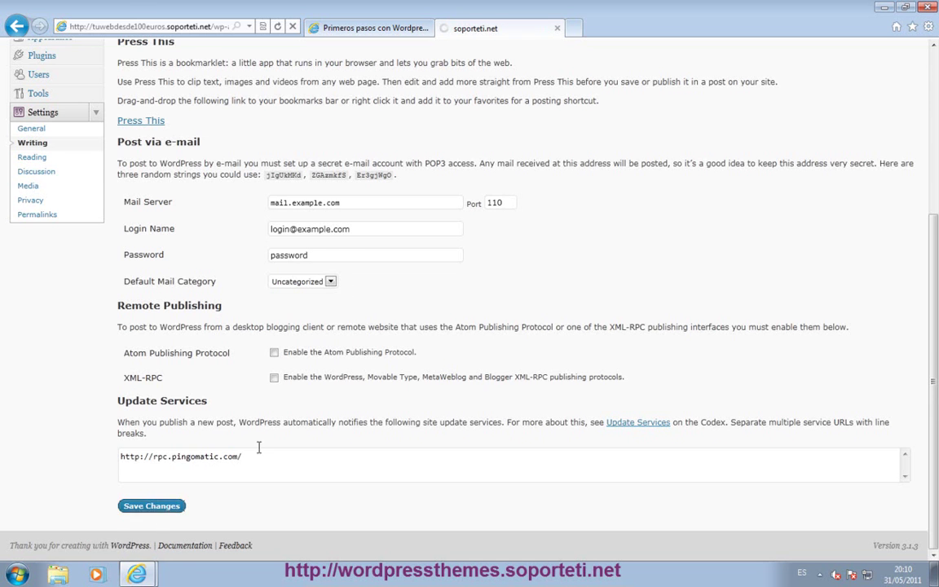
- Open the Reading settings and load the site's front page in a new tab to compare with the front page display option
scroll(277, 261, "down", 1)
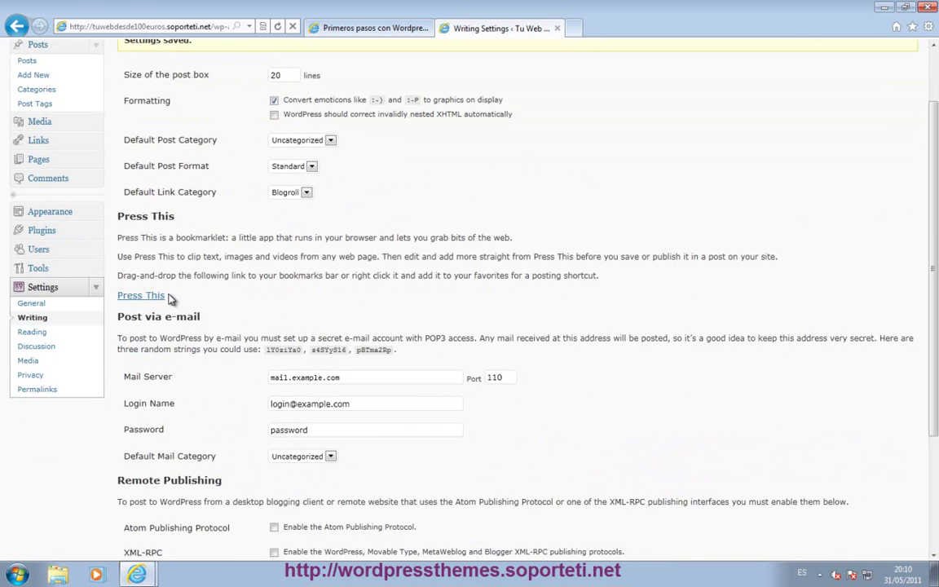
left_click(41, 334)
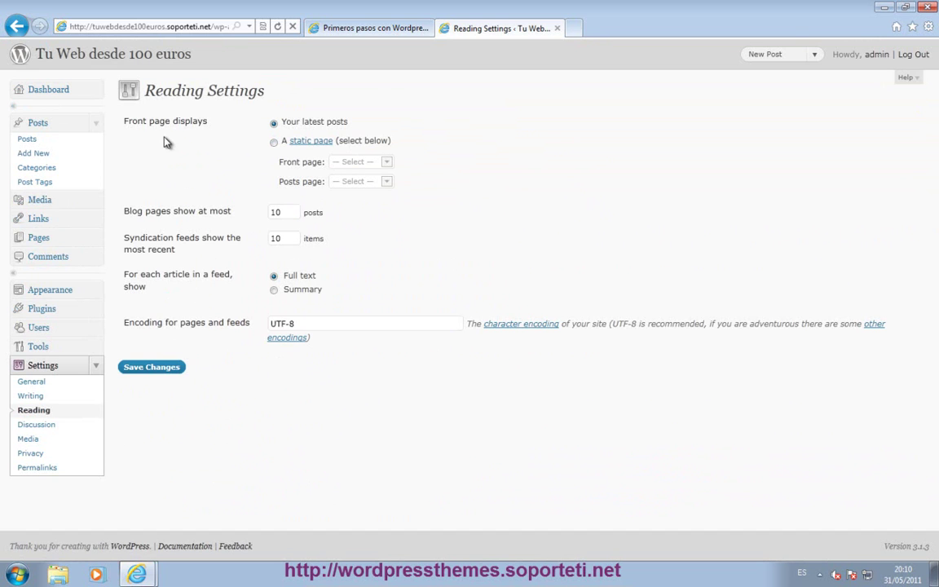
right_click(147, 59)
left_click(190, 81)
left_click(591, 27)
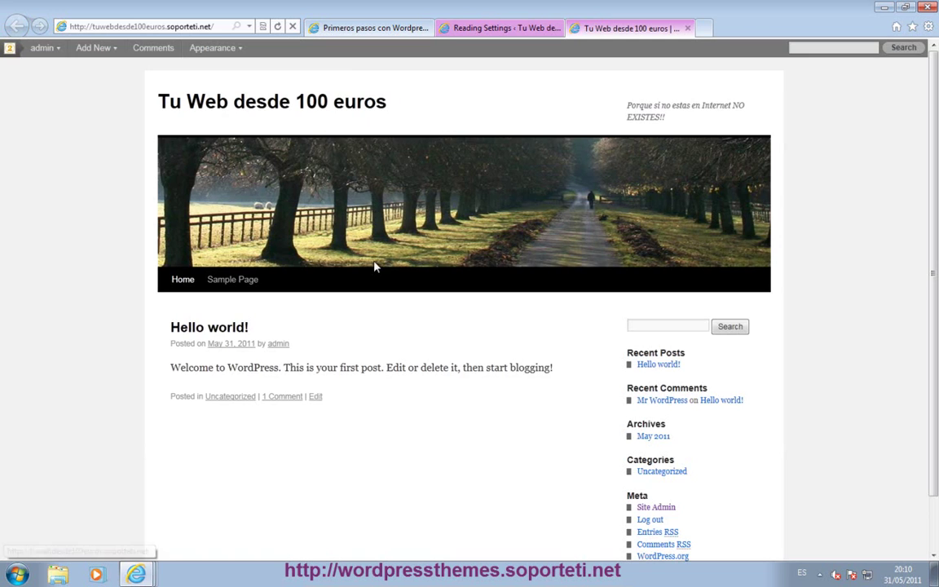
left_click(456, 28)
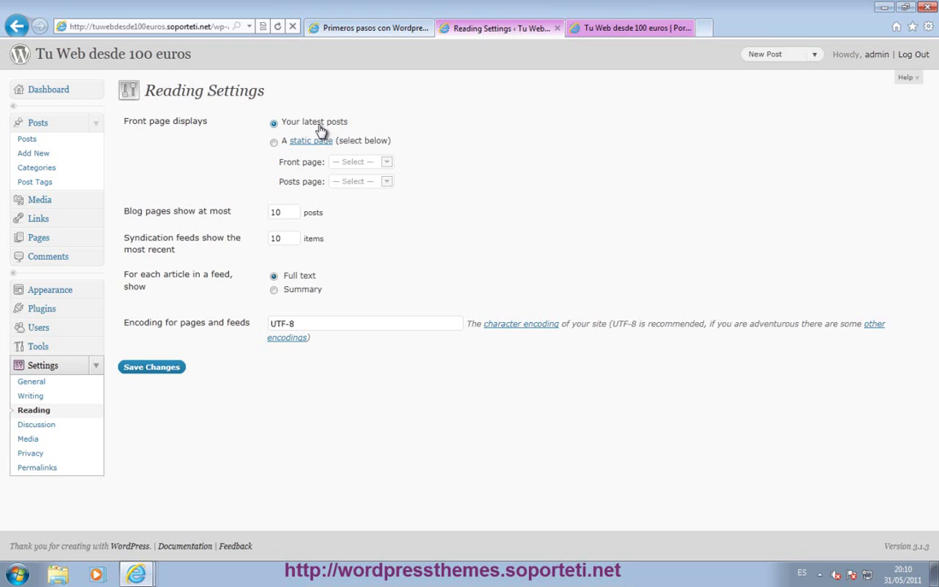
- Try the static page option for the front page display and switch back to Your latest posts
left_click(274, 142)
left_click(273, 123)
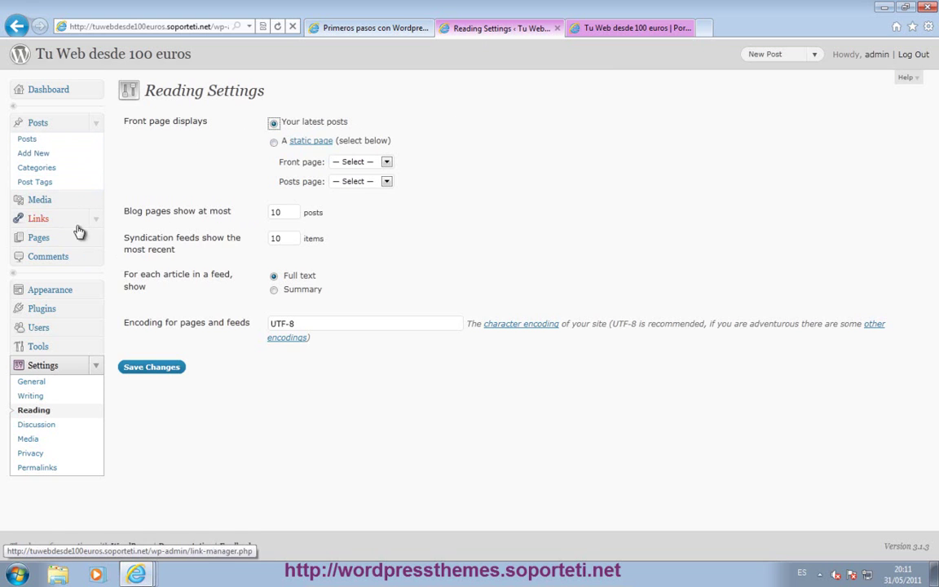
left_click(310, 162)
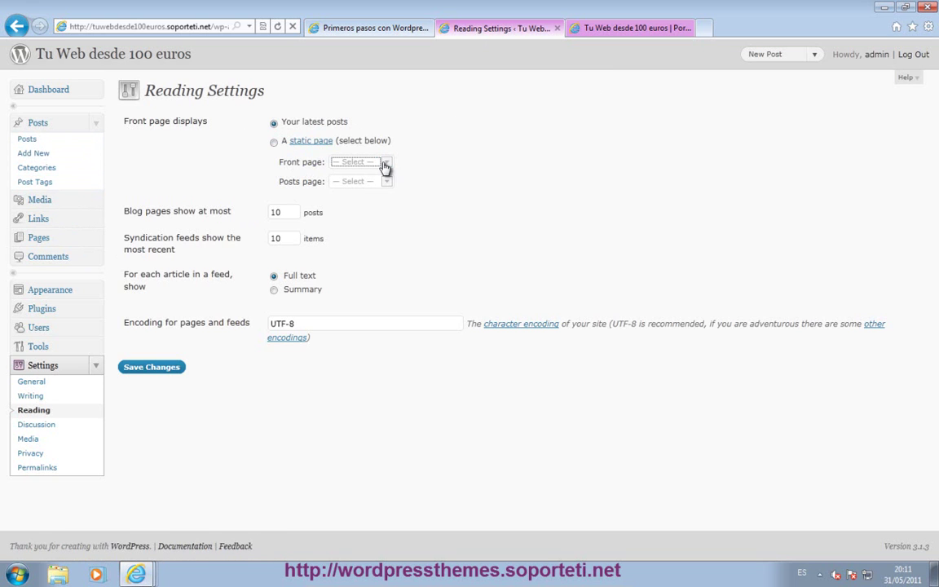
left_click(274, 124)
left_click(275, 142)
left_click(276, 124)
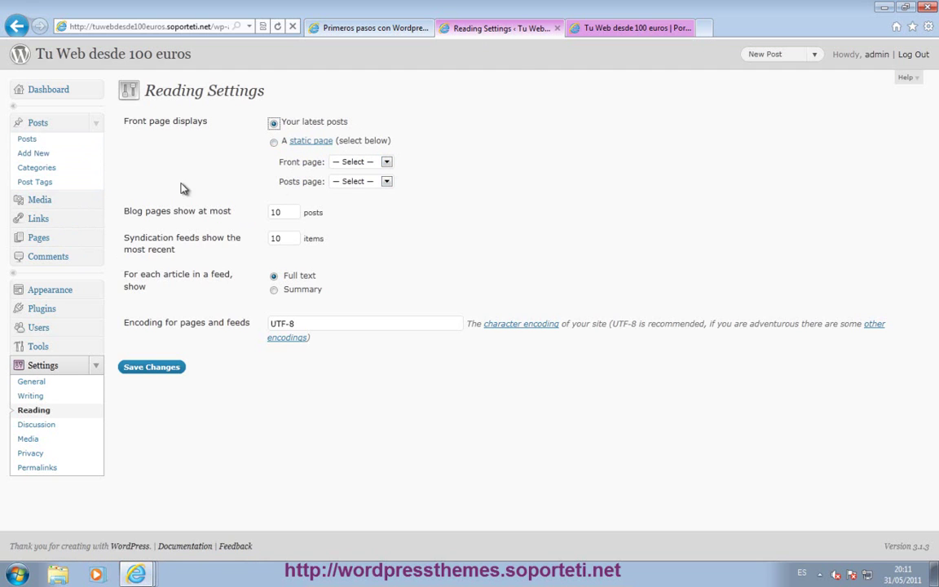
- Examine the posts and the Sample Page menu entry on the site's front page
left_click(600, 29)
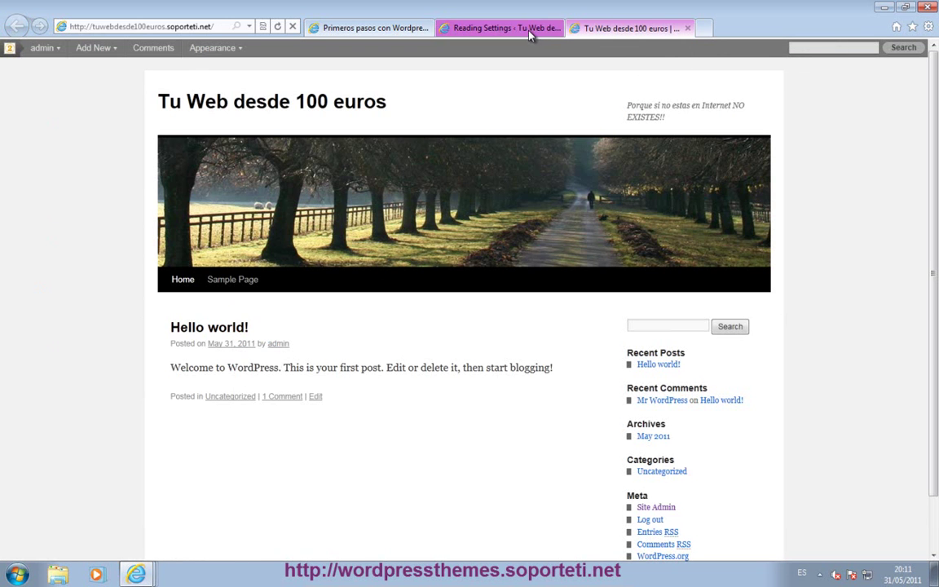
left_click(497, 28)
left_click(573, 29)
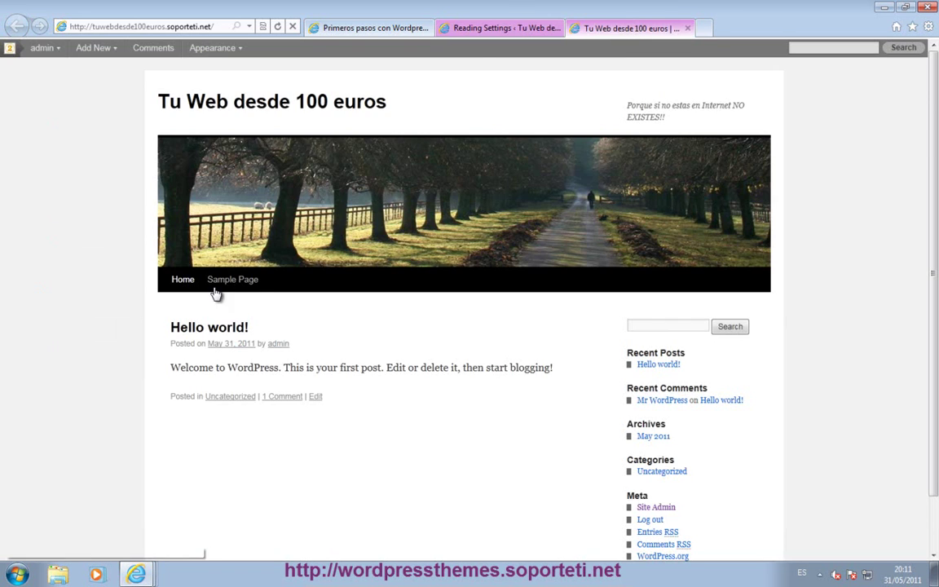
- Set the front page to display the static Sample Page, leave the posts page unselected, and save the Reading settings
left_click(473, 28)
left_click(367, 161)
left_click(274, 142)
left_click(359, 161)
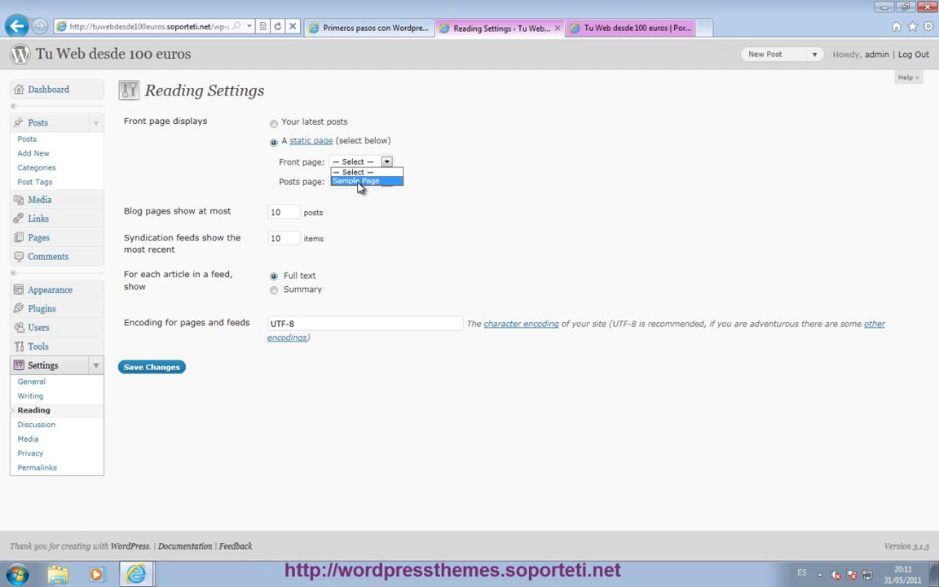
left_click(363, 181)
left_click(386, 181)
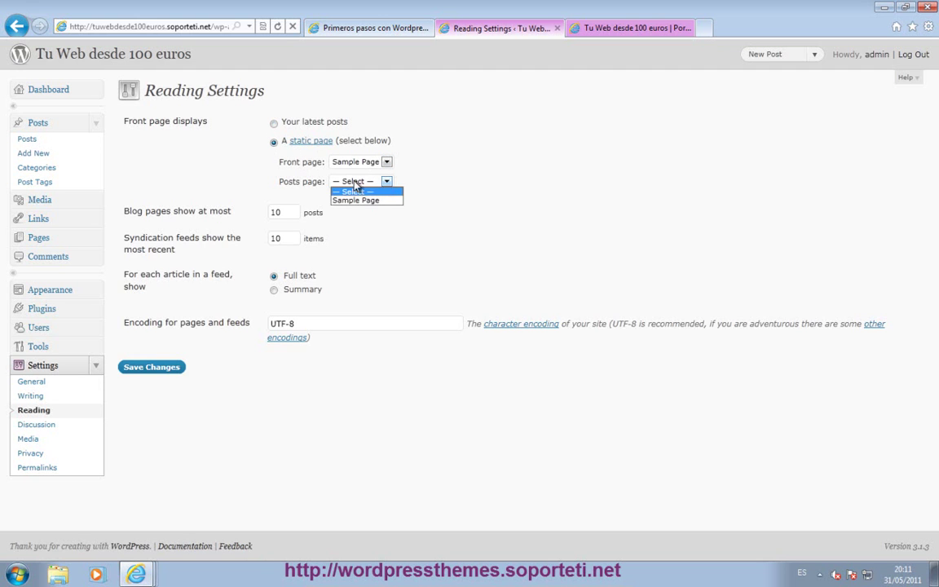
left_click(358, 201)
left_click(387, 181)
left_click(354, 191)
left_click(151, 366)
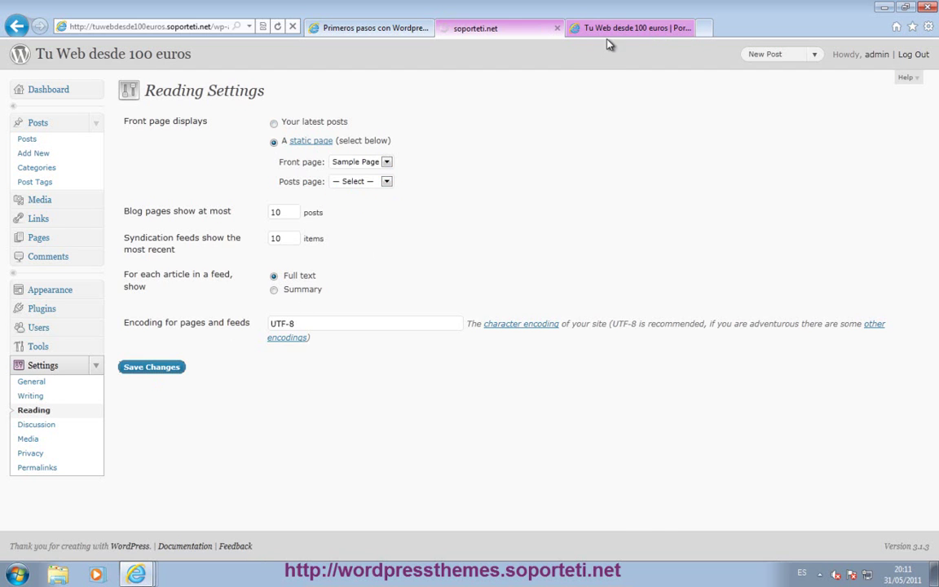
- Reload the site's front page and check the content and menu it shows with the static page setting
left_click(623, 28)
left_click(231, 280)
scroll(269, 269, "down", 2)
scroll(269, 179, "up", 2)
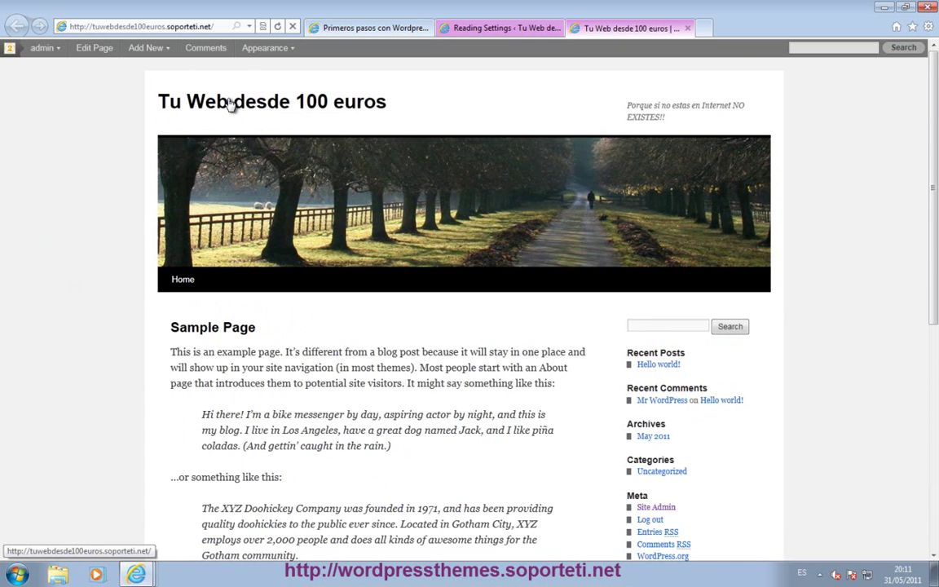
scroll(185, 319, "down", 3)
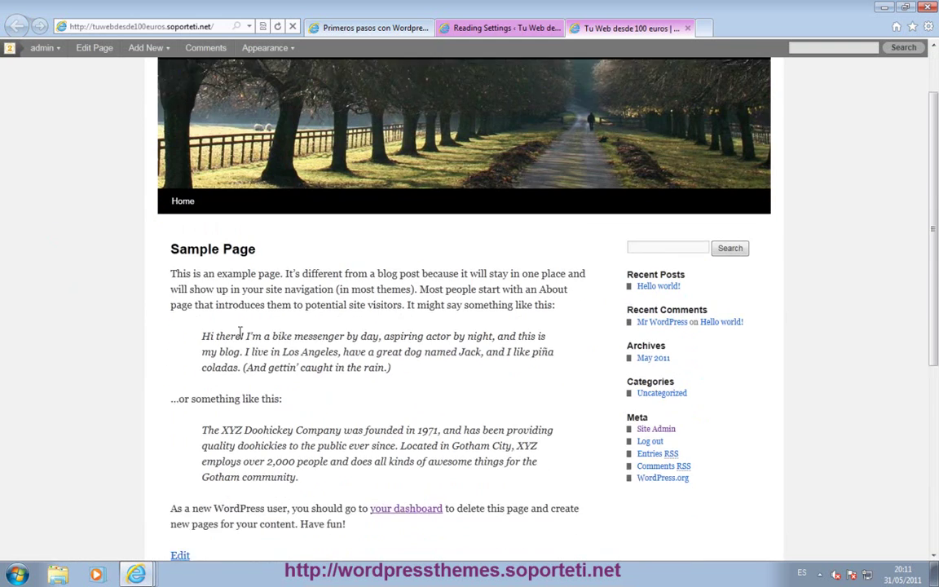
scroll(275, 306, "up", 3)
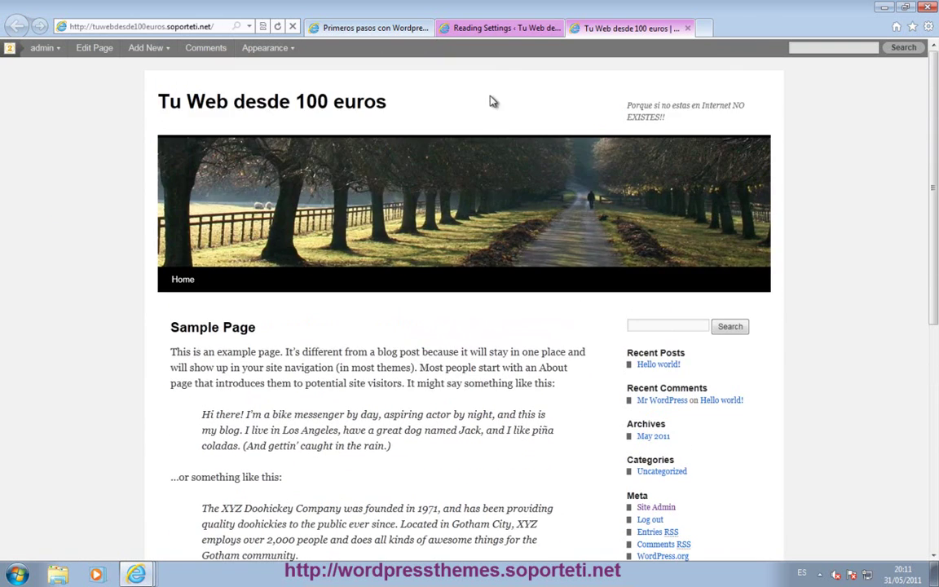
- Set the front page display back to Your latest posts and save the Reading settings
left_click(496, 28)
left_click(359, 194)
left_click(352, 203)
left_click(274, 154)
left_click(151, 399)
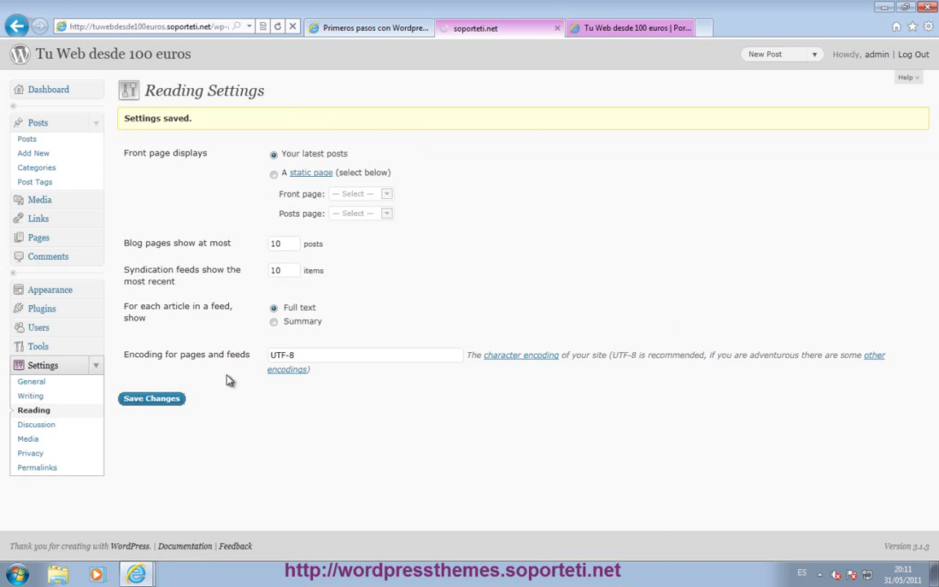
- Reload the site's front page to check its latest posts, and open Sample Page from the site menu
left_click(632, 28)
left_click(242, 114)
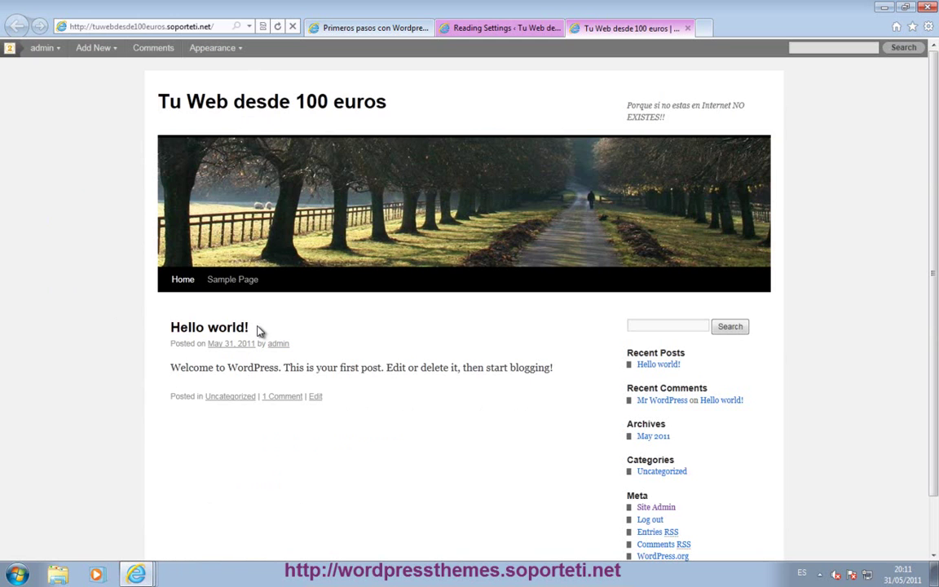
left_click(236, 278)
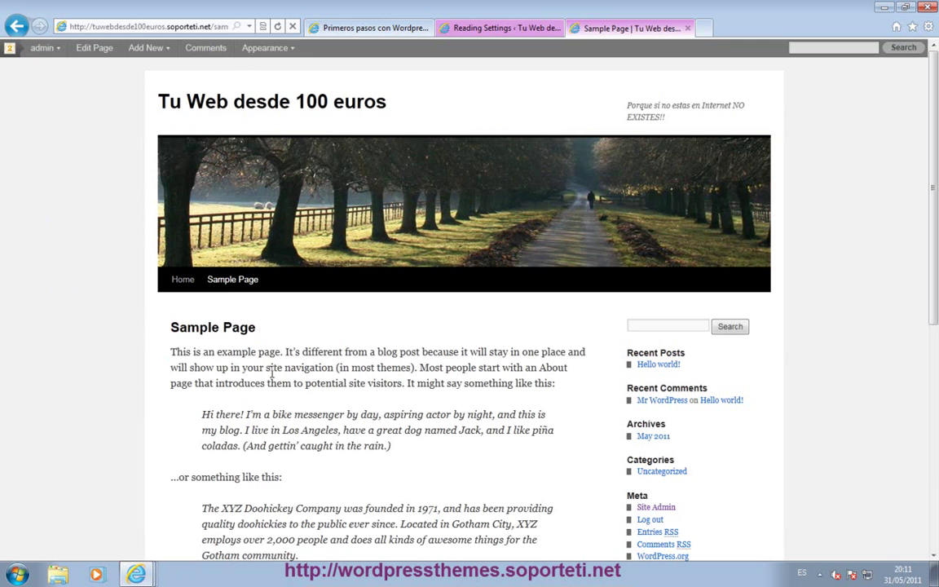
- In the Reading settings, set the blog pages to show at most 7 posts
left_click(446, 27)
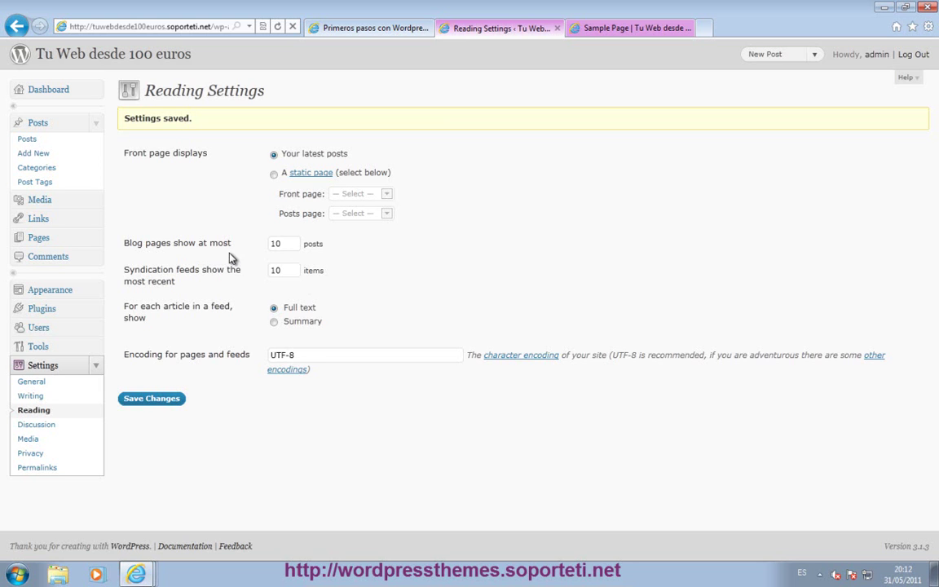
left_click(293, 244)
left_click(285, 270)
- Look over the "Primeros pasos con WordPress tras la instalación" article on the WordPress Themes Gratis site
left_click(359, 28)
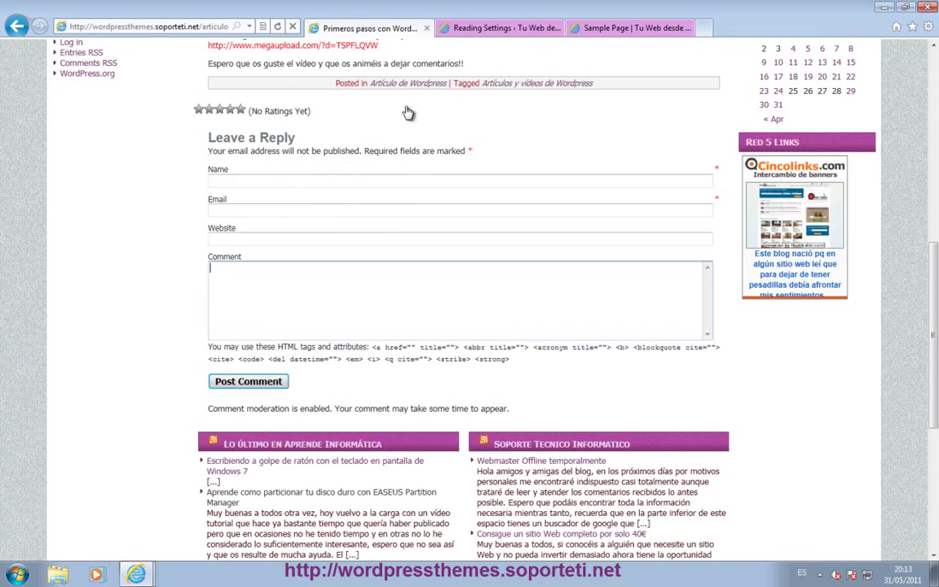
scroll(391, 203, "up", 10)
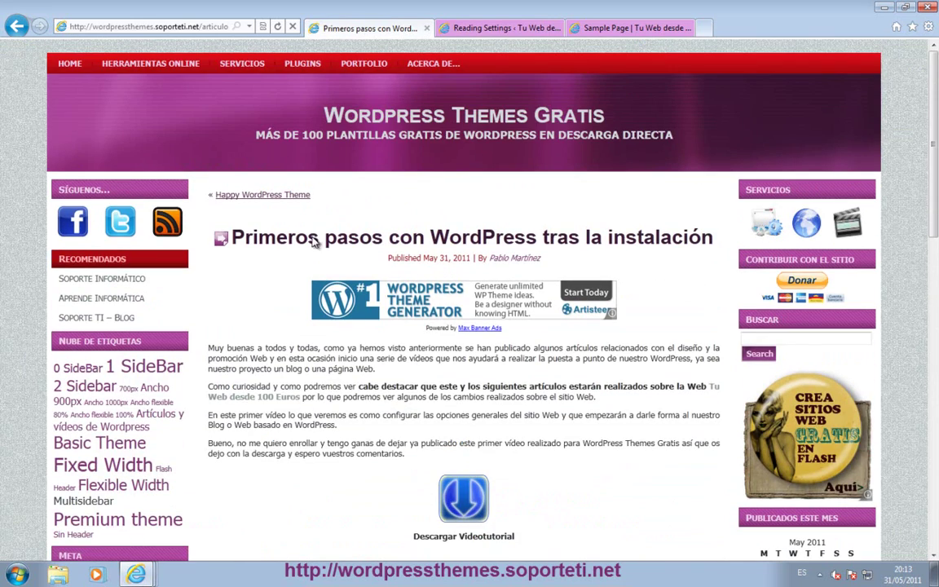
scroll(528, 194, "down", 4)
scroll(528, 194, "up", 5)
- Close the browser tab showing the Sample Page, leaving the Reading settings open
left_click(603, 28)
left_click(529, 27)
left_click(652, 27)
left_click(687, 29)
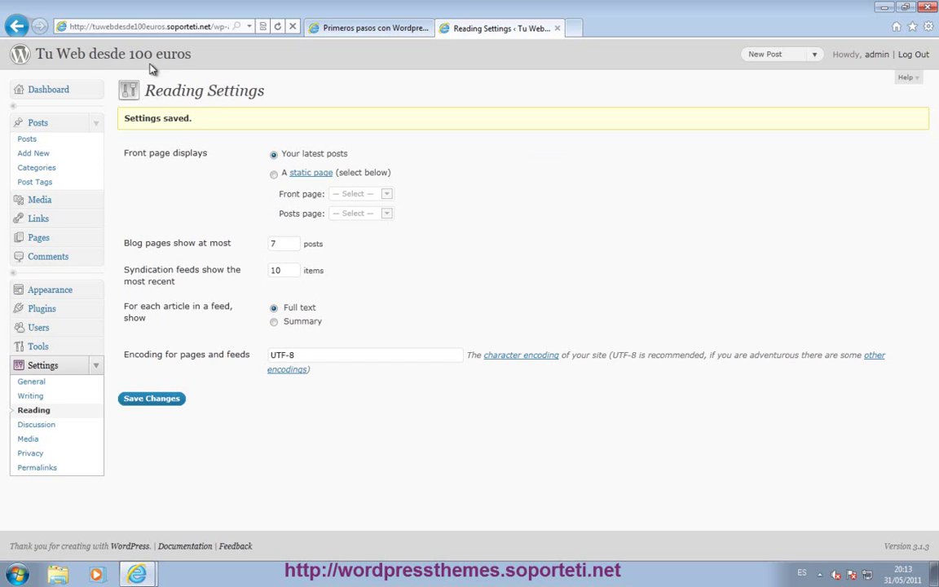
- Log out of the WordPress administration and go back to the Tu Web desde 100 euros site
left_click(908, 62)
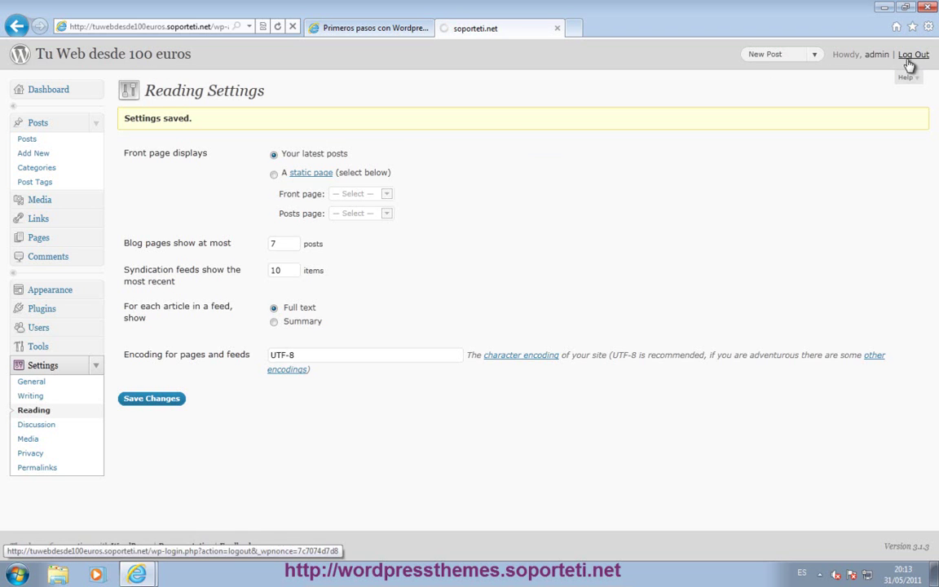
left_click(102, 50)
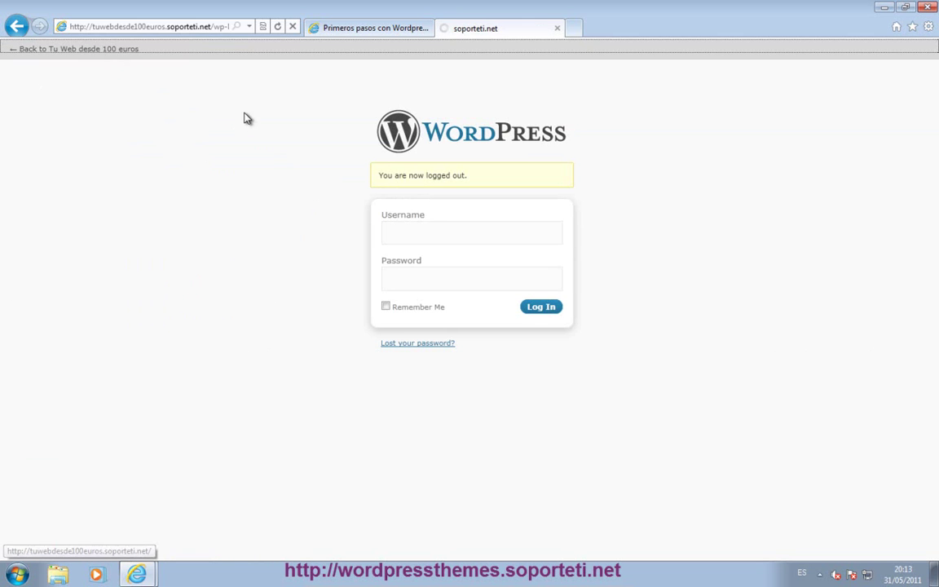